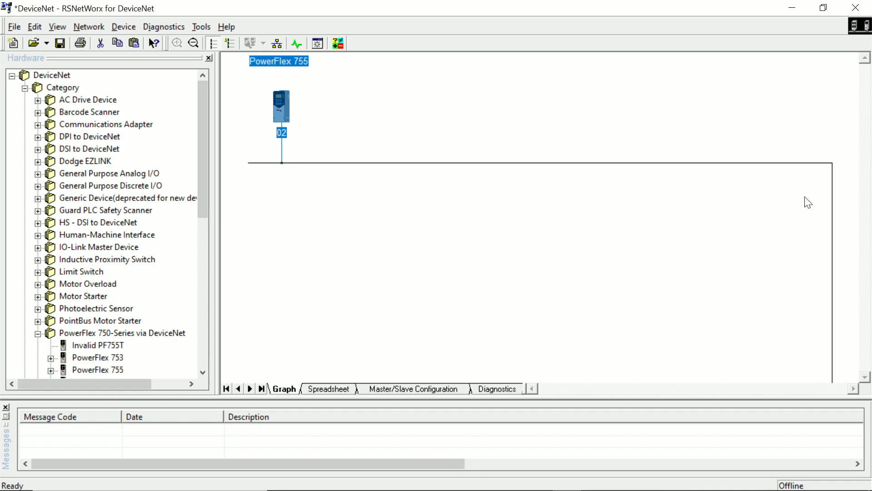
Switch to Logix Designer and examine the Local:3:I.Data controller tags and their descriptions
{"action": "key", "text": "alt+Tab"}
{"action": "key", "text": "alt+Tab"}
{"action": "key", "text": "alt+Tab"}
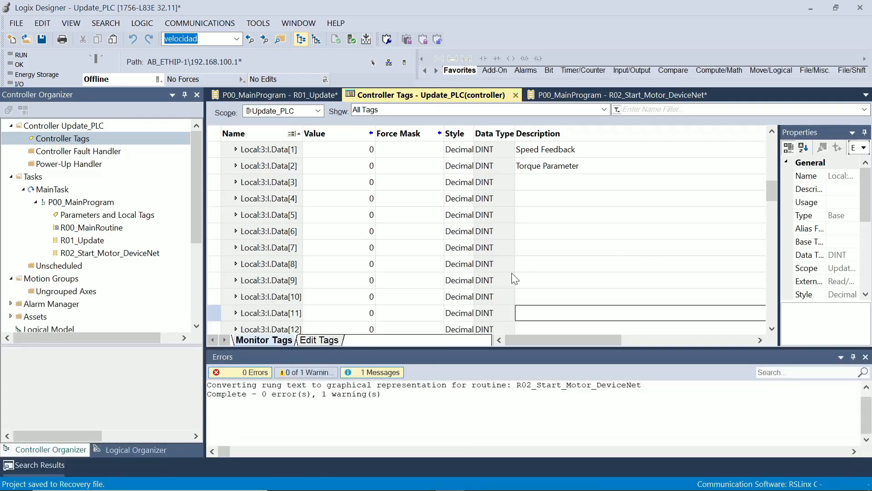
{"action": "scroll", "coordinate": [295, 200], "scroll_direction": "up", "scroll_amount": 1}
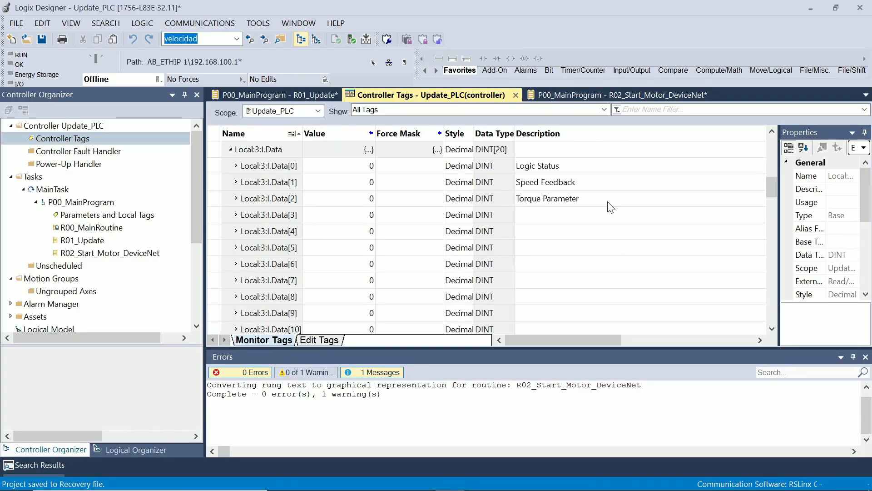
{"action": "double_click", "coordinate": [599, 213]}
{"action": "key", "text": "Escape"}
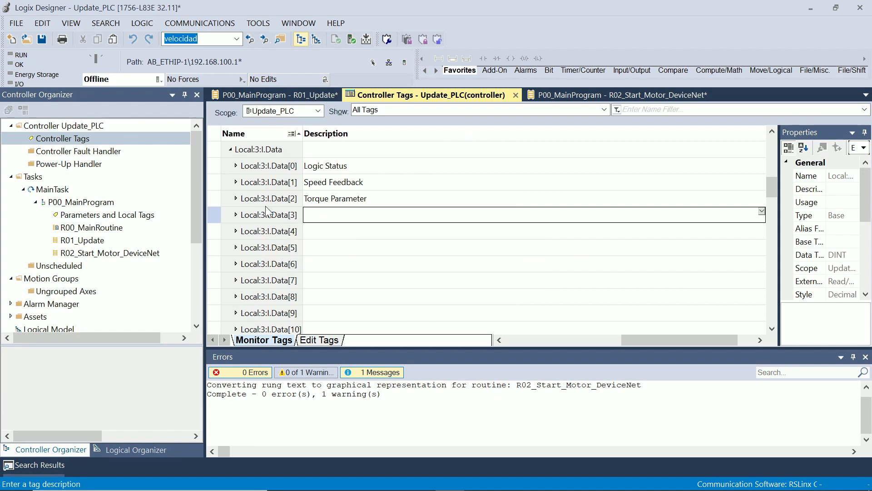
{"action": "left_click", "coordinate": [535, 338]}
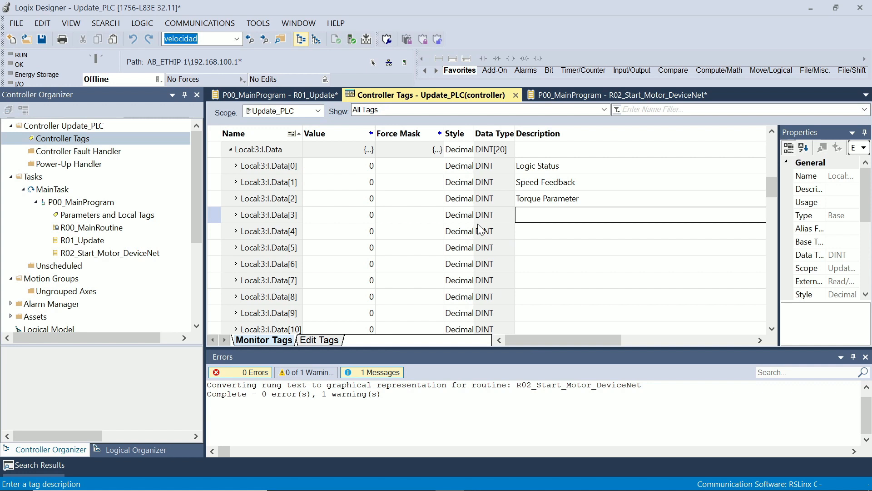
{"action": "left_click", "coordinate": [216, 233]}
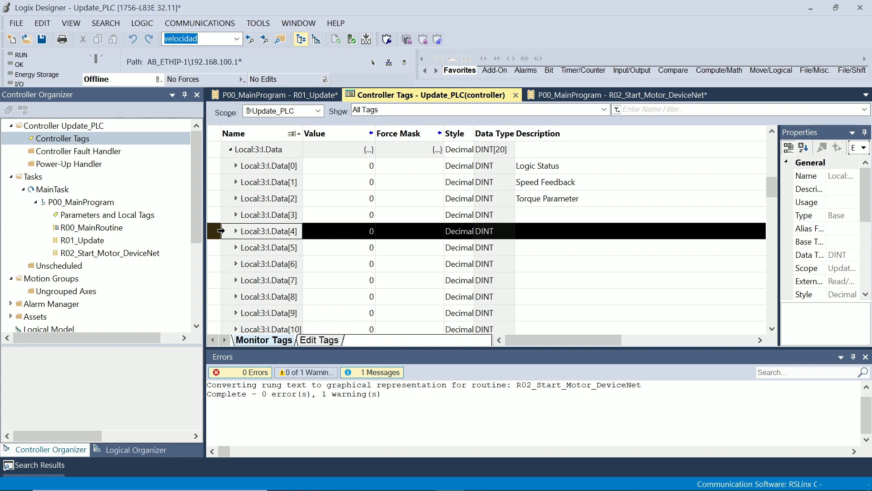
{"action": "left_click", "coordinate": [210, 166]}
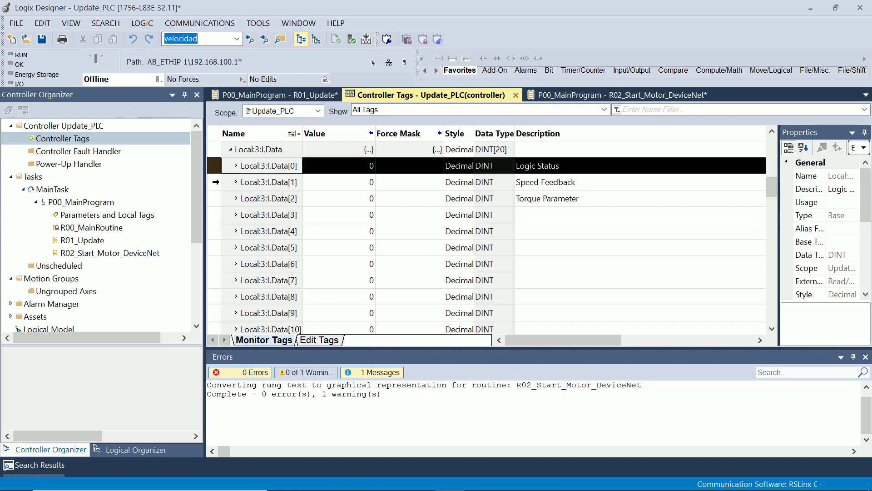
{"action": "left_click", "coordinate": [222, 215]}
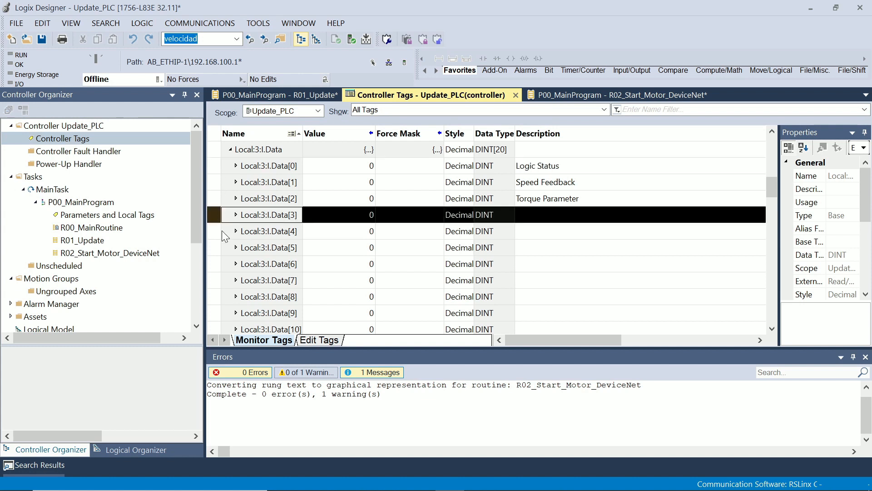
{"action": "left_click", "coordinate": [222, 249]}
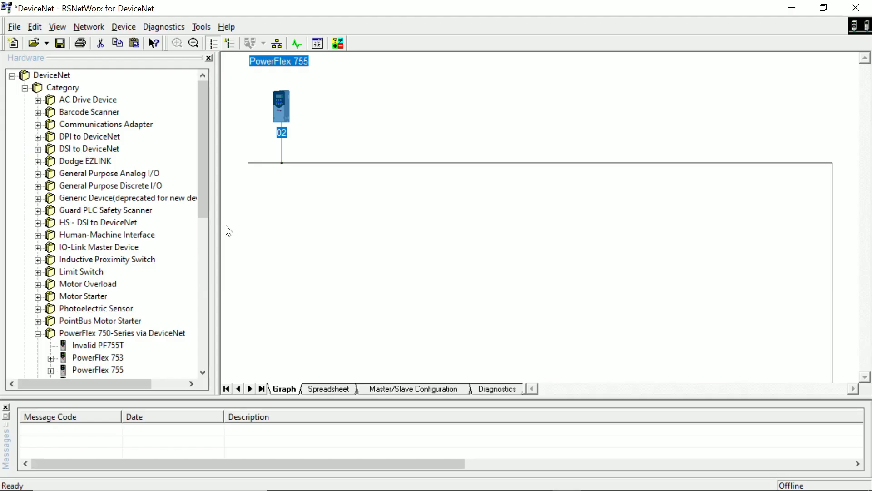
Switch back to RSNetWorx for DeviceNet and add a second PowerFlex 755 drive to the network
{"action": "left_click", "coordinate": [309, 177]}
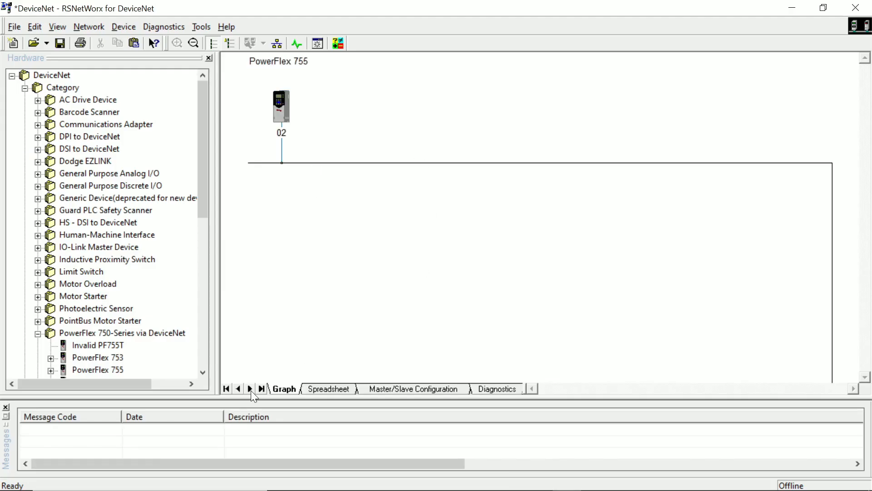
{"action": "left_click", "coordinate": [104, 371]}
{"action": "left_click_drag", "start_coordinate": [105, 372], "coordinate": [349, 145]}
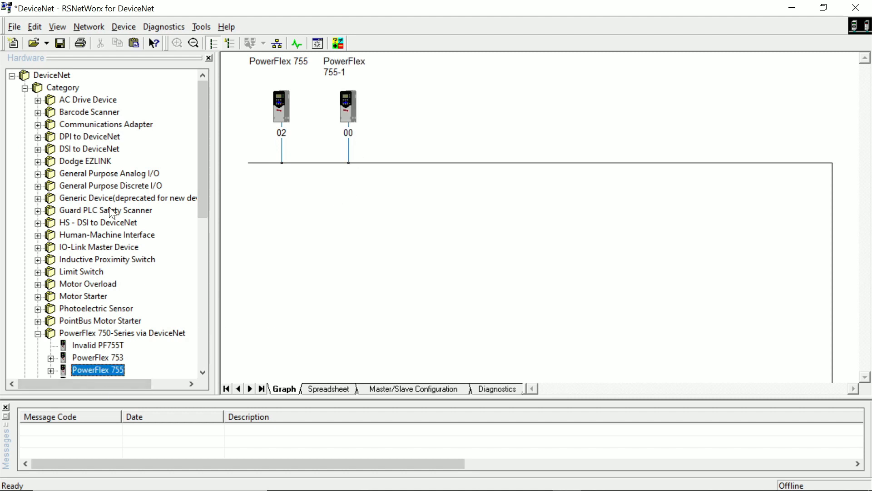
Look through the hardware categories, including the Smart MCC devices, for other devices to put on the network
{"action": "scroll", "coordinate": [102, 185], "scroll_direction": "down", "scroll_amount": 4}
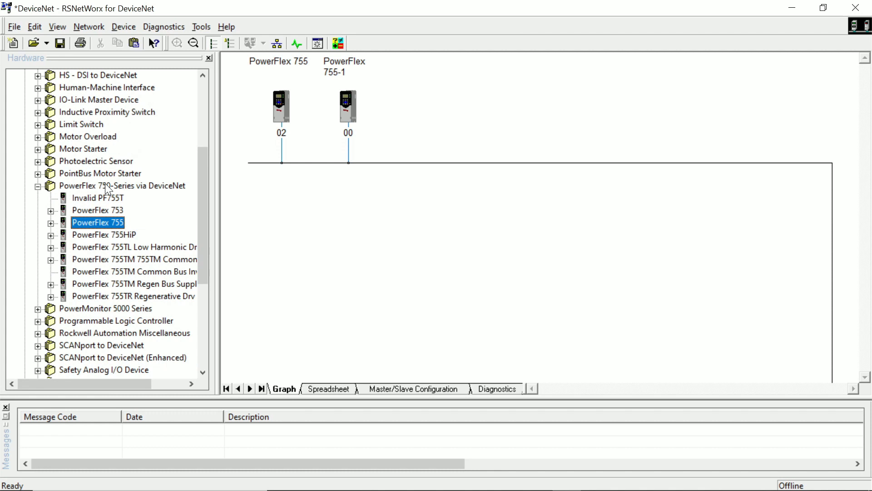
{"action": "scroll", "coordinate": [94, 251], "scroll_direction": "down", "scroll_amount": 1}
{"action": "scroll", "coordinate": [105, 295], "scroll_direction": "down", "scroll_amount": 1}
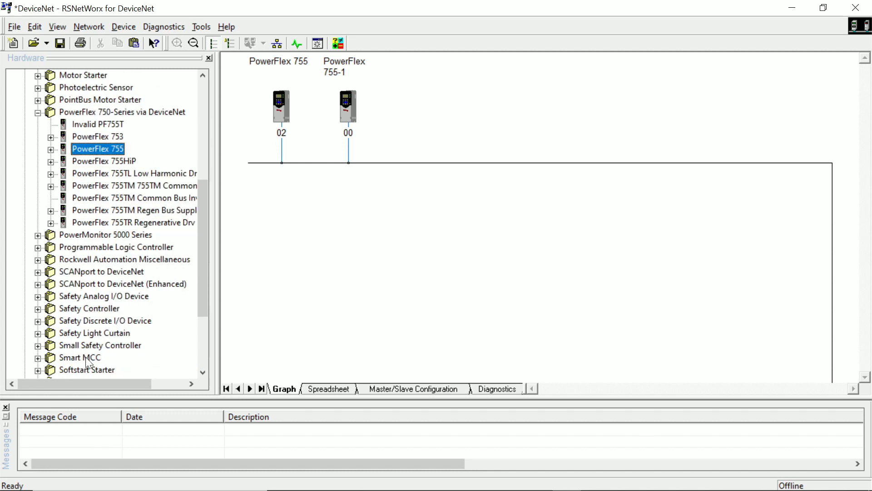
{"action": "scroll", "coordinate": [132, 332], "scroll_direction": "down", "scroll_amount": 1}
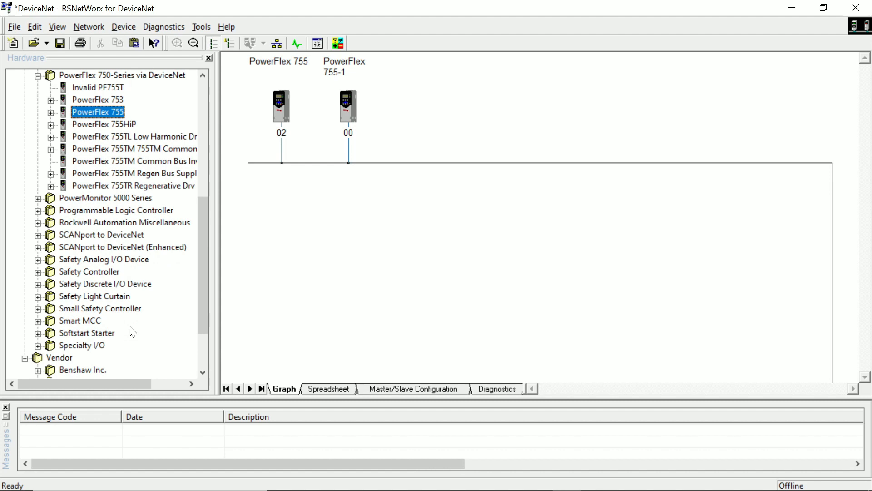
{"action": "double_click", "coordinate": [39, 323]}
{"action": "scroll", "coordinate": [112, 261], "scroll_direction": "up", "scroll_amount": 2}
{"action": "scroll", "coordinate": [122, 254], "scroll_direction": "down", "scroll_amount": 17}
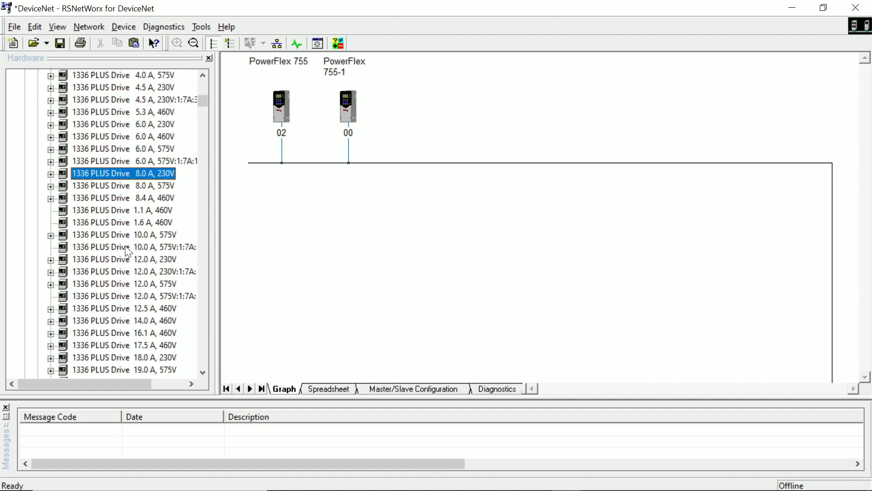
{"action": "scroll", "coordinate": [128, 252], "scroll_direction": "up", "scroll_amount": 16}
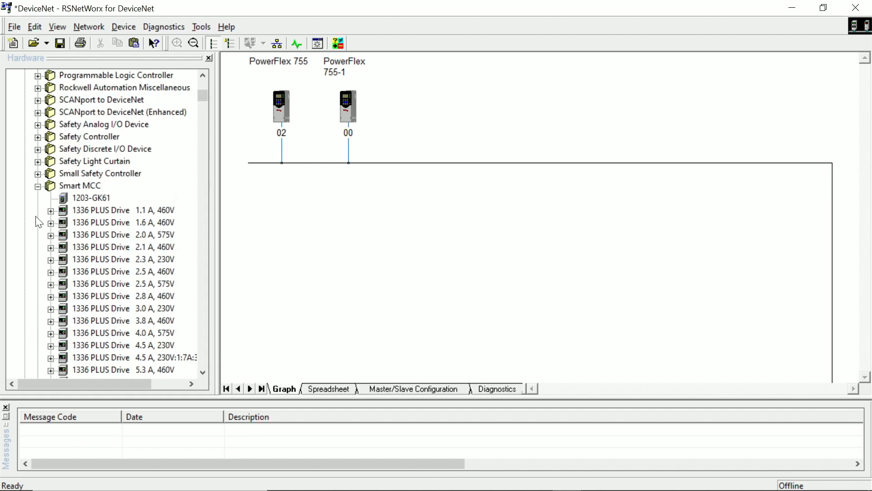
{"action": "left_click", "coordinate": [38, 186]}
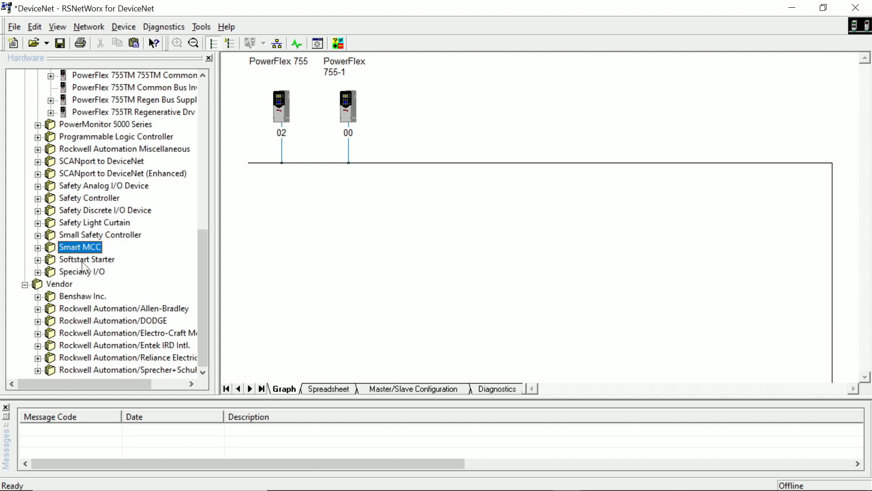
{"action": "scroll", "coordinate": [46, 275], "scroll_direction": "up", "scroll_amount": 5}
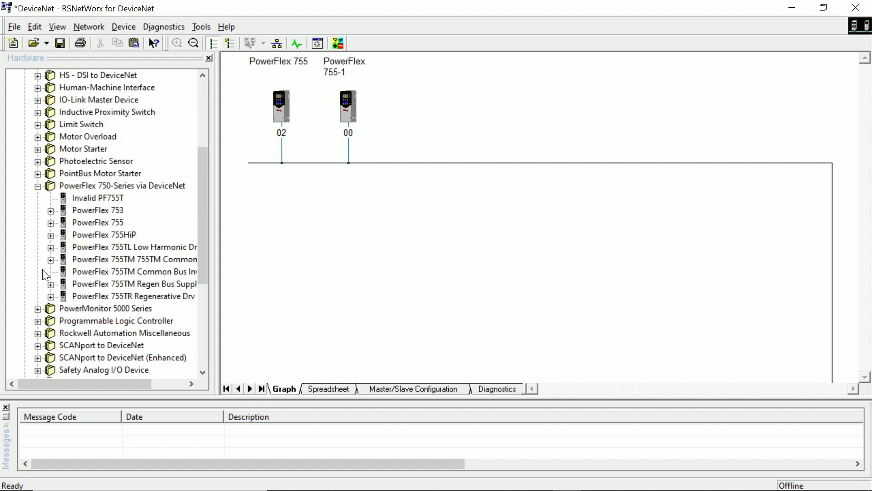
{"action": "scroll", "coordinate": [45, 275], "scroll_direction": "up", "scroll_amount": 4}
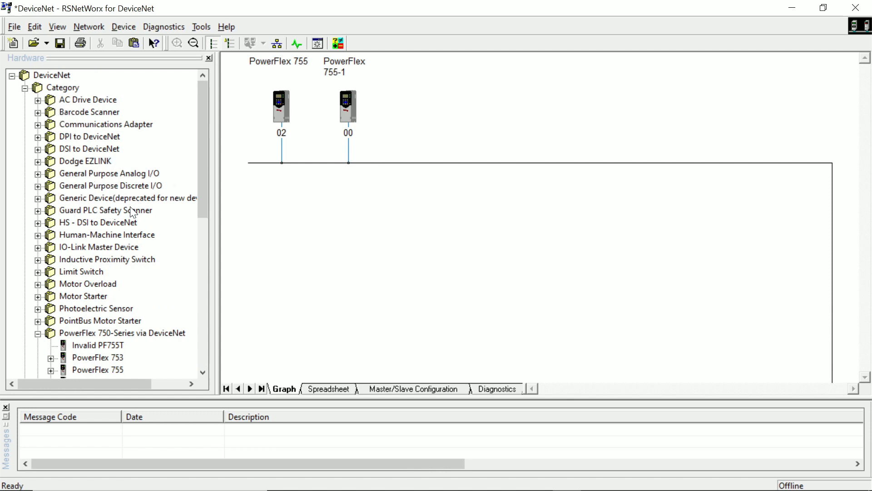
Add four 1734-4IOL 4 Ch IO-Link Master devices to the DeviceNet network beside the drives
{"action": "left_click", "coordinate": [39, 248]}
{"action": "left_click_drag", "start_coordinate": [111, 260], "coordinate": [404, 128]}
{"action": "left_click_drag", "start_coordinate": [181, 257], "coordinate": [519, 127]}
{"action": "left_click_drag", "start_coordinate": [152, 251], "coordinate": [608, 147]}
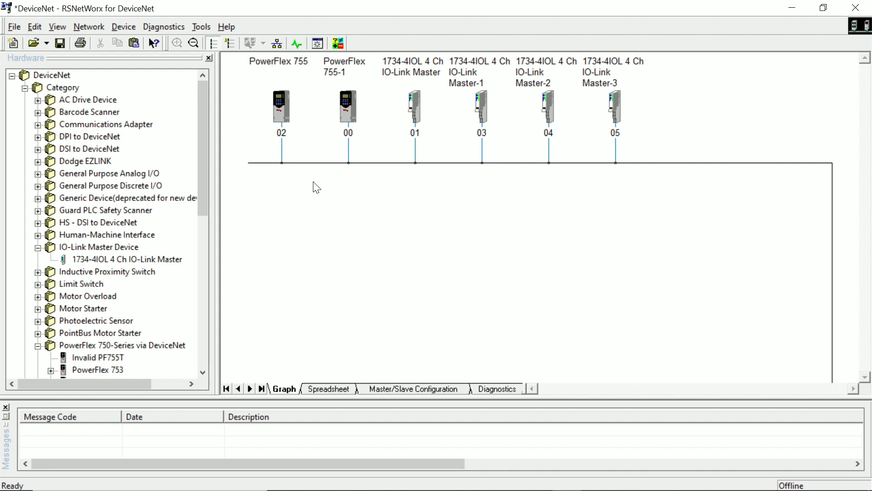
Set the second PowerFlex 755 drive's node address to 6 and apply the change
{"action": "left_click", "coordinate": [355, 105]}
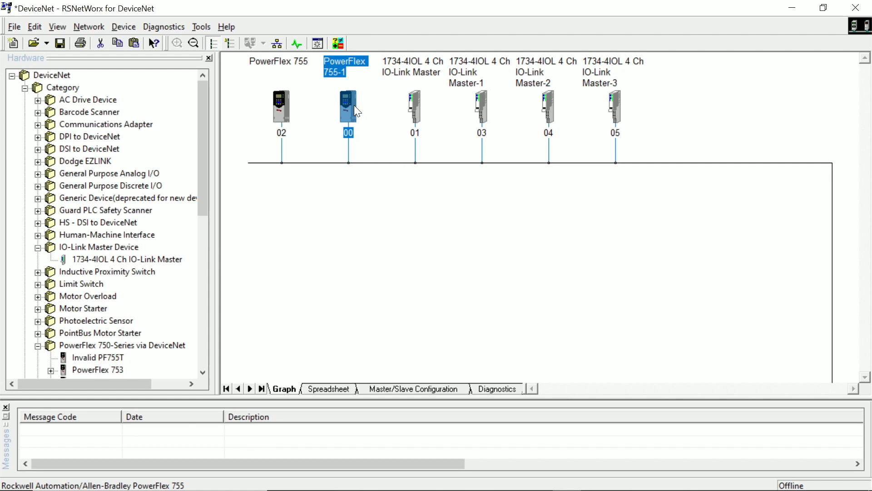
{"action": "double_click", "coordinate": [353, 105]}
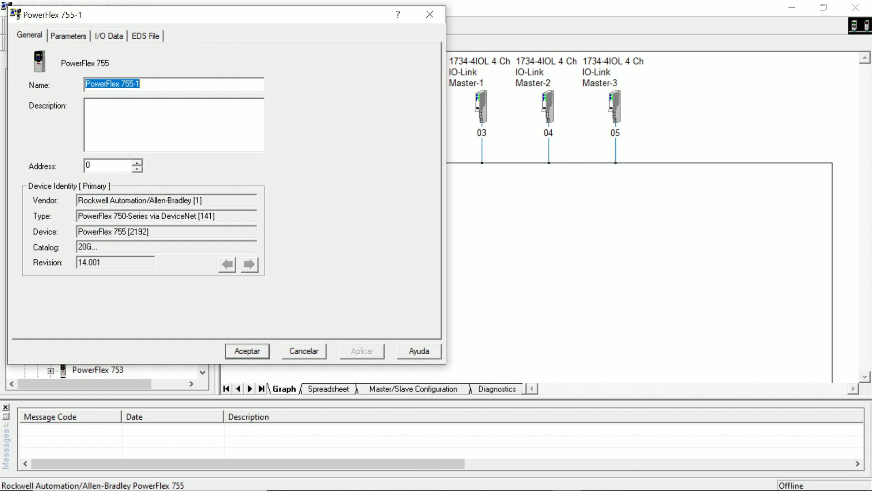
{"action": "left_click_drag", "start_coordinate": [101, 166], "coordinate": [59, 152]}
{"action": "type", "text": "6"}
{"action": "left_click", "coordinate": [362, 351]}
{"action": "left_click", "coordinate": [250, 354]}
{"action": "left_click", "coordinate": [568, 226]}
Check the default I/O data sizes in the second PowerFlex 755 drive's properties and close them
{"action": "left_click", "coordinate": [342, 112]}
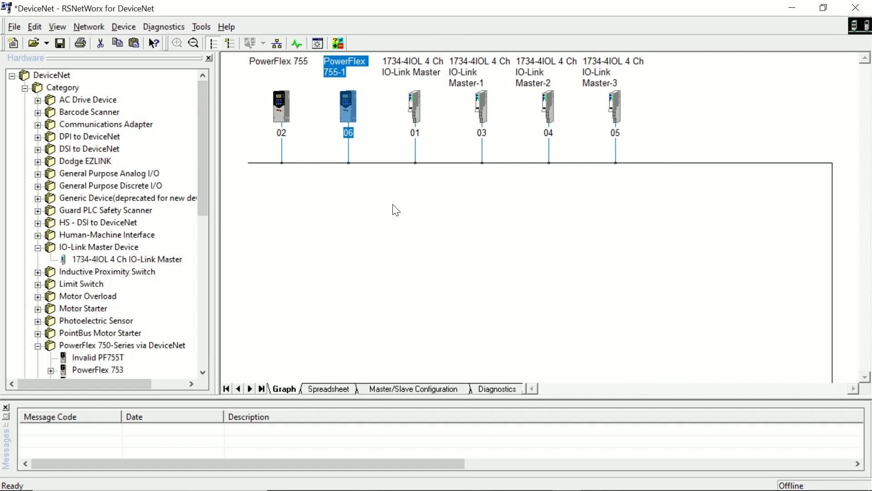
{"action": "double_click", "coordinate": [354, 105]}
{"action": "left_click", "coordinate": [110, 35]}
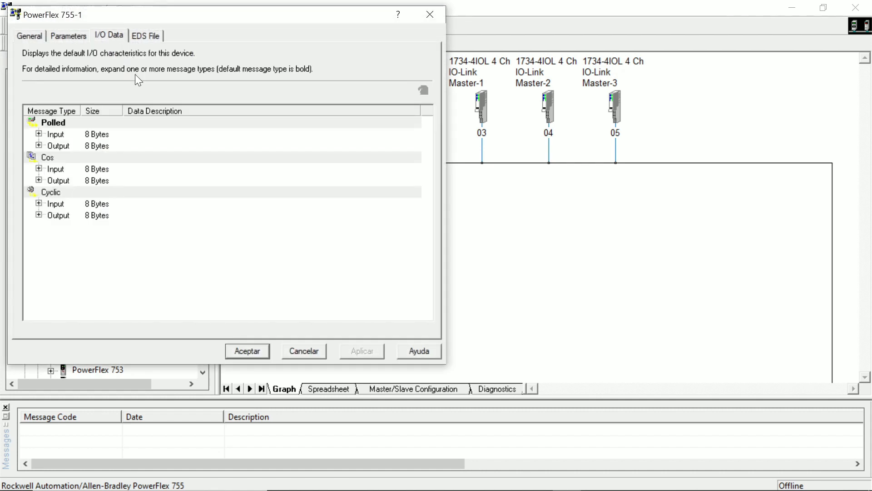
{"action": "left_click", "coordinate": [430, 14]}
Review the I/O data, EDS file and general properties of the IO-Link Master at node 01
{"action": "double_click", "coordinate": [418, 113]}
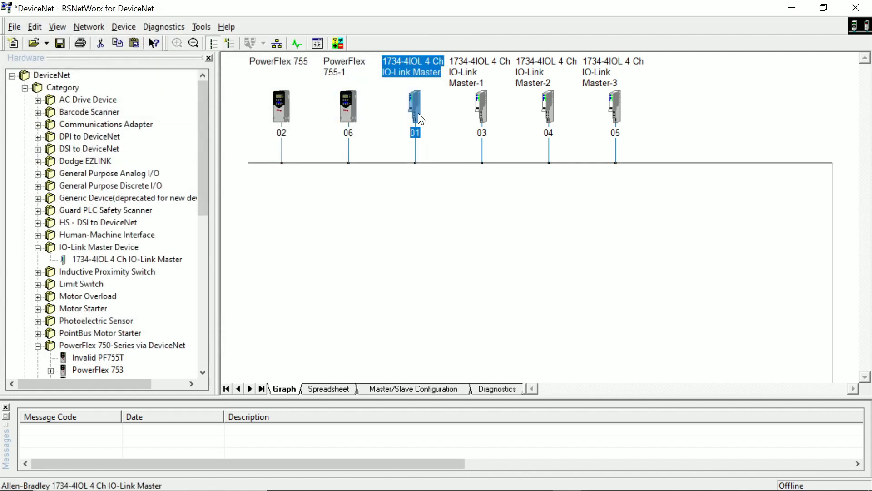
{"action": "left_click", "coordinate": [68, 36]}
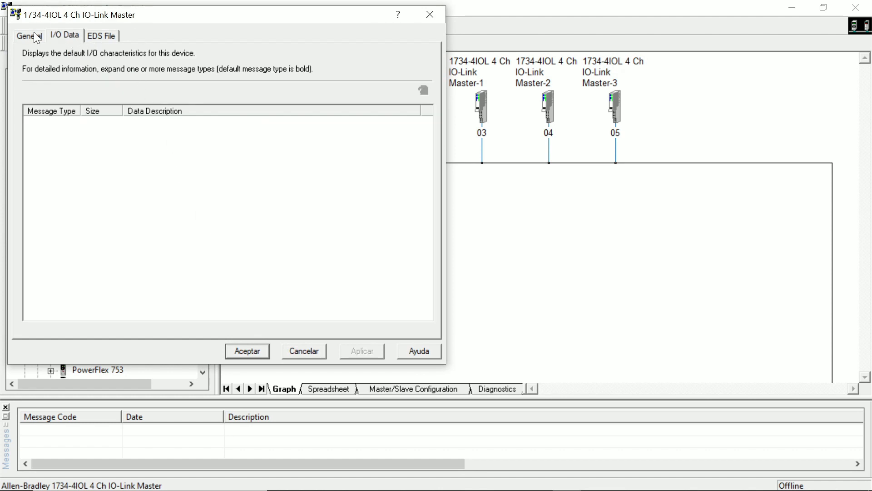
{"action": "left_click", "coordinate": [107, 35]}
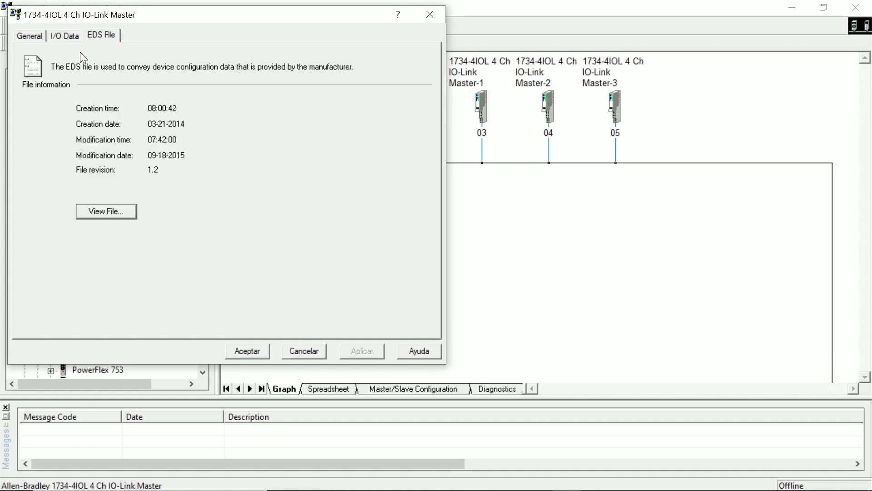
{"action": "left_click", "coordinate": [64, 36]}
{"action": "left_click", "coordinate": [30, 36]}
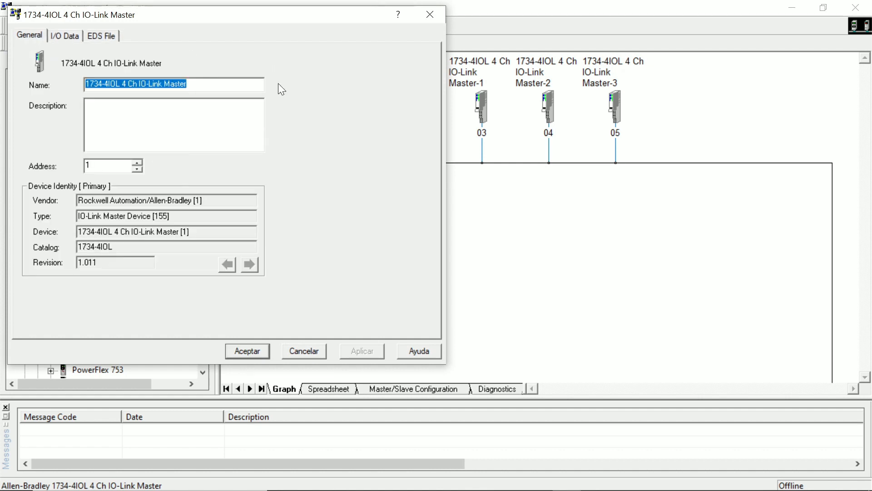
{"action": "left_click", "coordinate": [429, 14]}
Check the I/O data of the IO-Link Master at node 03 and close its properties
{"action": "double_click", "coordinate": [478, 114]}
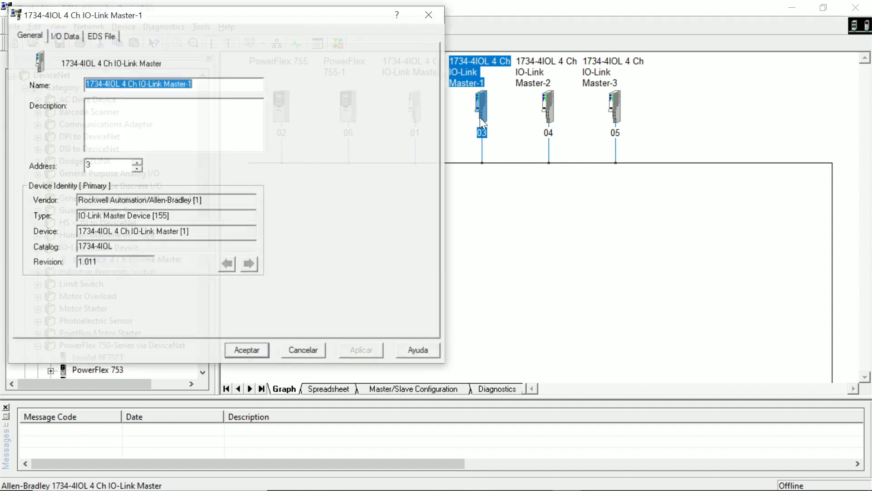
{"action": "left_click", "coordinate": [65, 35]}
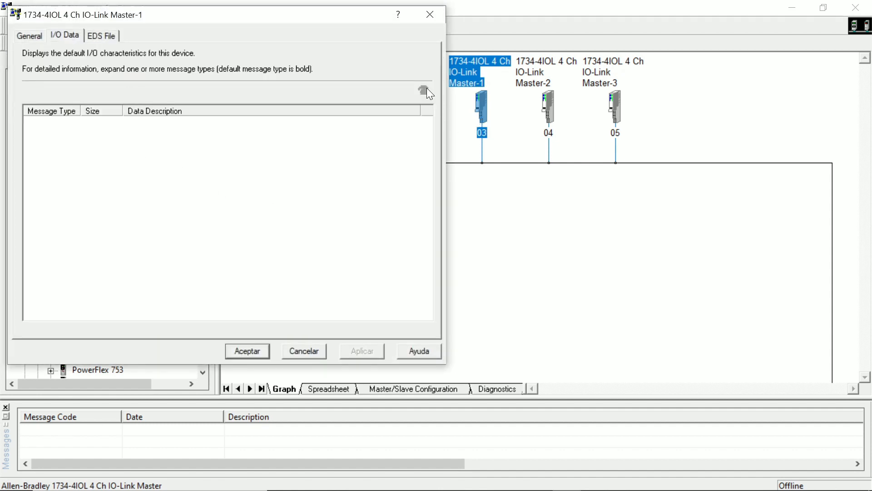
{"action": "left_click", "coordinate": [432, 15]}
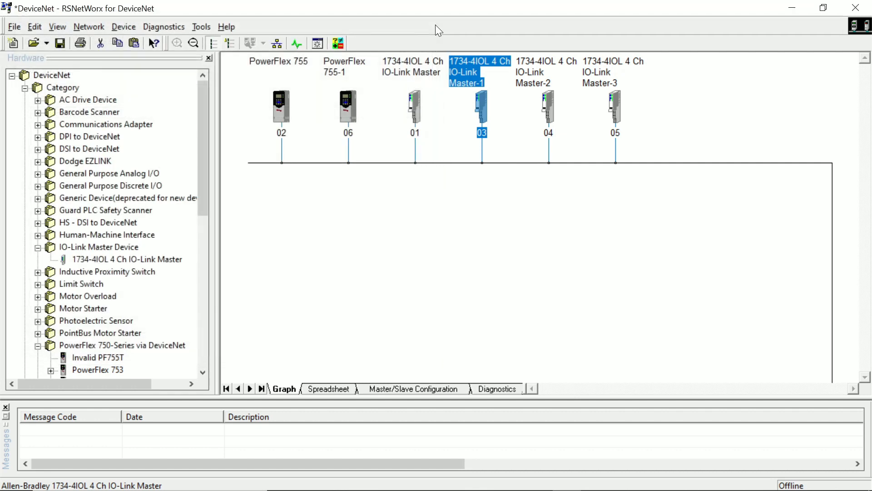
{"action": "left_click", "coordinate": [453, 191]}
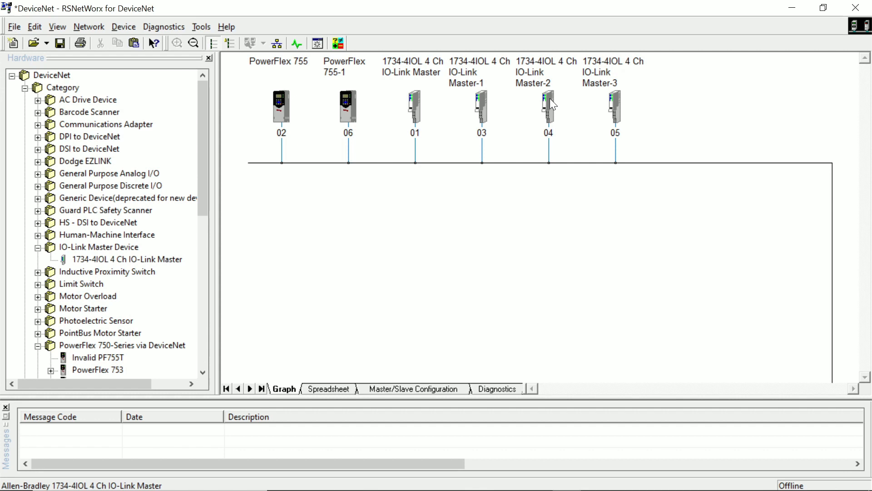
Switch to Logix Designer, expand the Local:3:I.Data[7] tag, fit the Name column to its contents and examine the individual bits
{"action": "key", "text": "alt+Tab"}
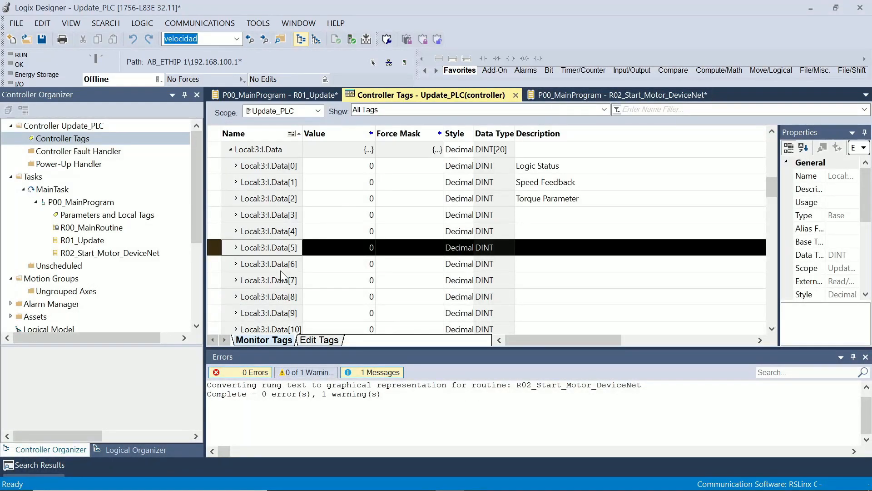
{"action": "left_click", "coordinate": [237, 281]}
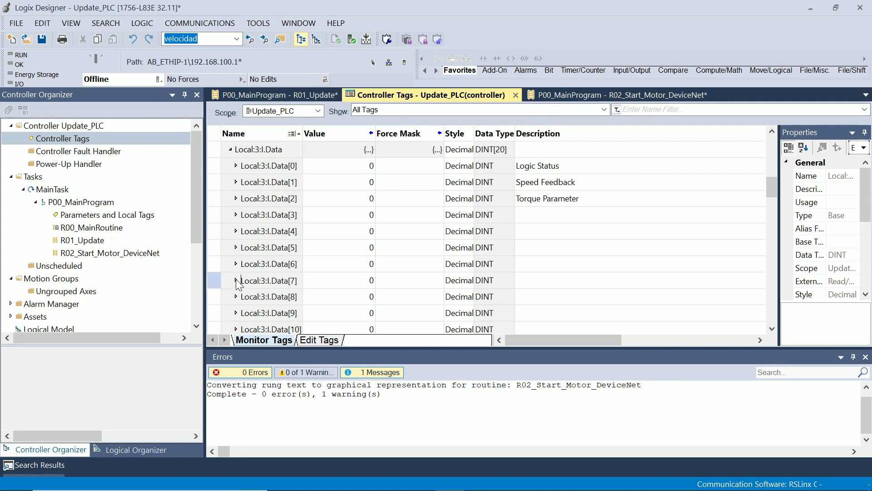
{"action": "left_click", "coordinate": [236, 280]}
{"action": "double_click", "coordinate": [303, 134]}
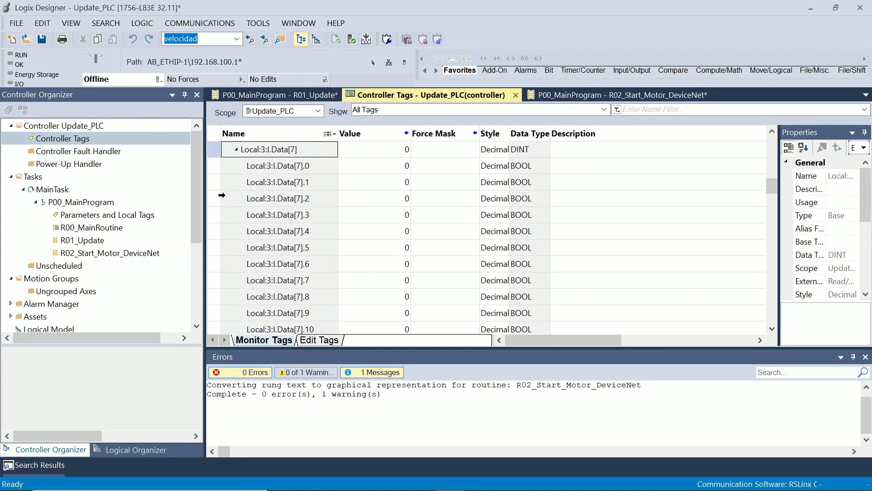
{"action": "left_click", "coordinate": [220, 196]}
{"action": "left_click", "coordinate": [220, 236]}
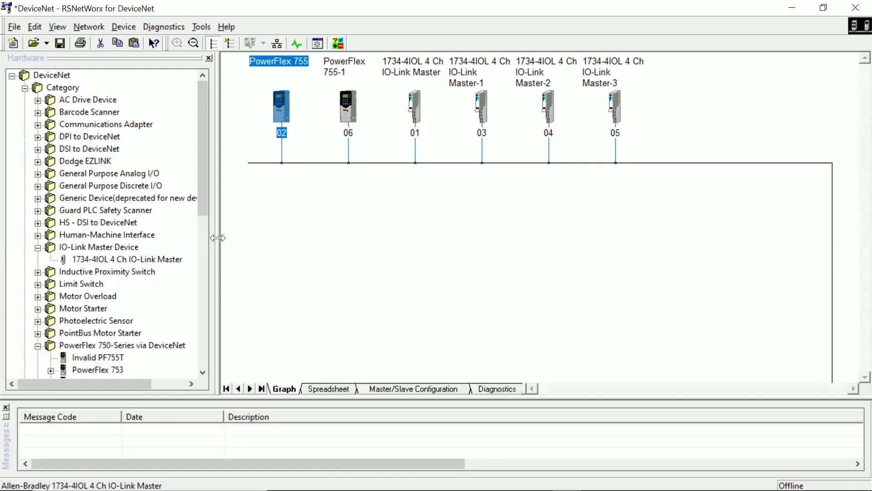
Switch to RSNetWorx for DeviceNet and add a 1756-DNB communications adapter, Major Rev 12, to the network
{"action": "left_click", "coordinate": [378, 211]}
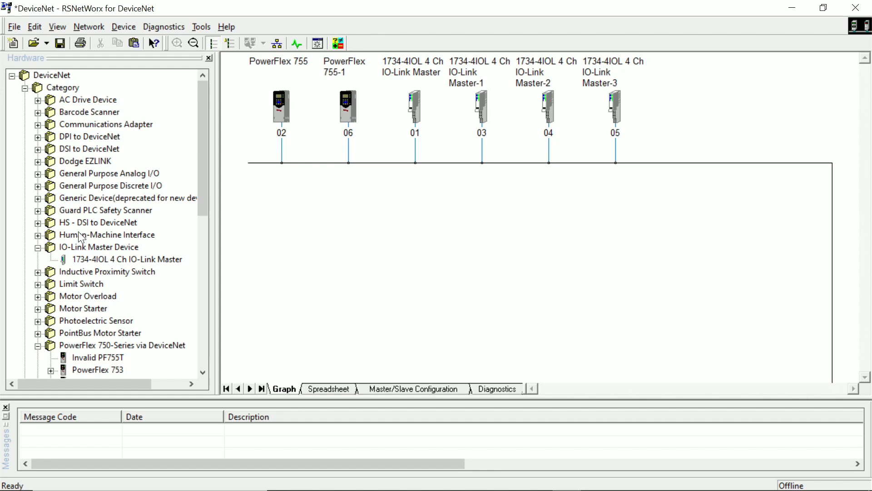
{"action": "left_click", "coordinate": [38, 248]}
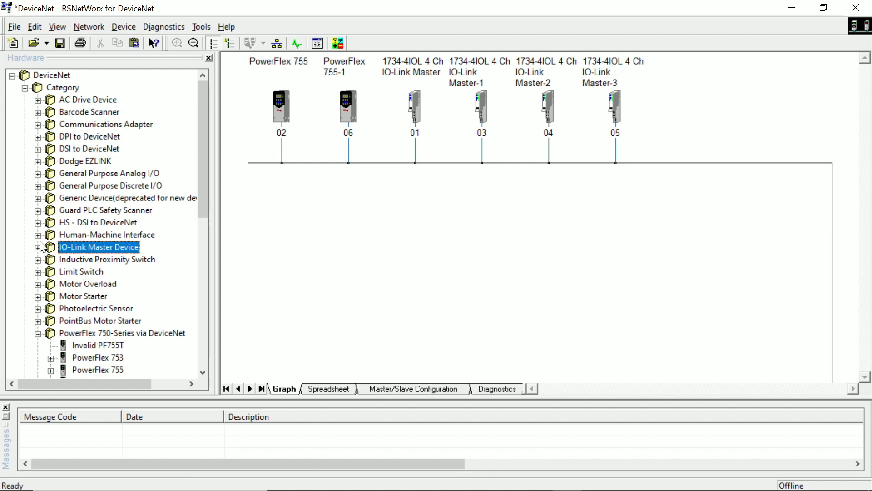
{"action": "left_click", "coordinate": [41, 126]}
{"action": "left_click", "coordinate": [121, 101]}
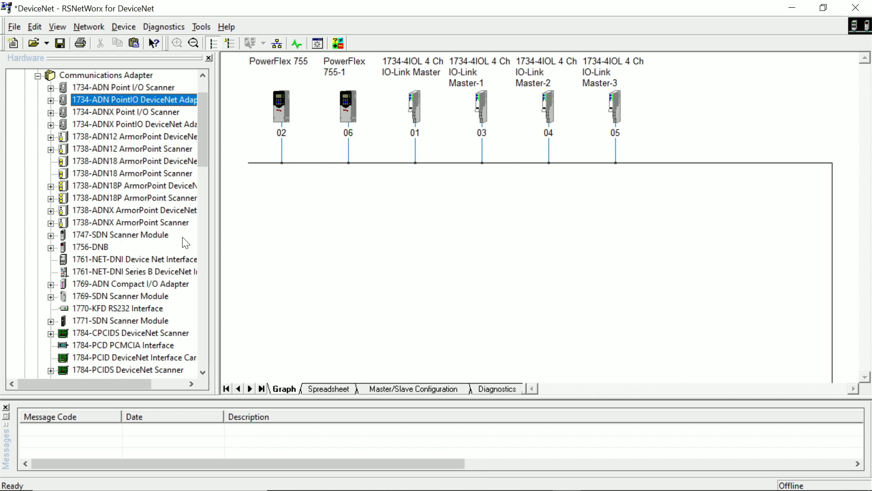
{"action": "left_click", "coordinate": [51, 248]}
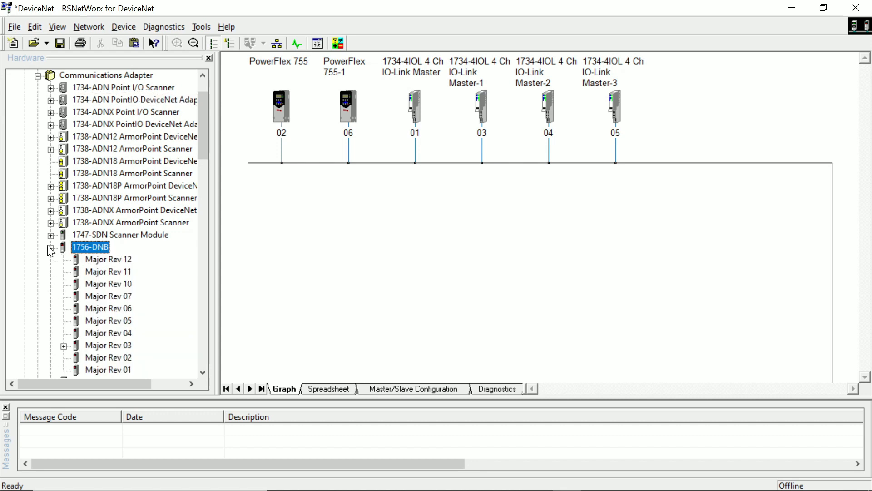
{"action": "scroll", "coordinate": [105, 249], "scroll_direction": "down", "scroll_amount": 1}
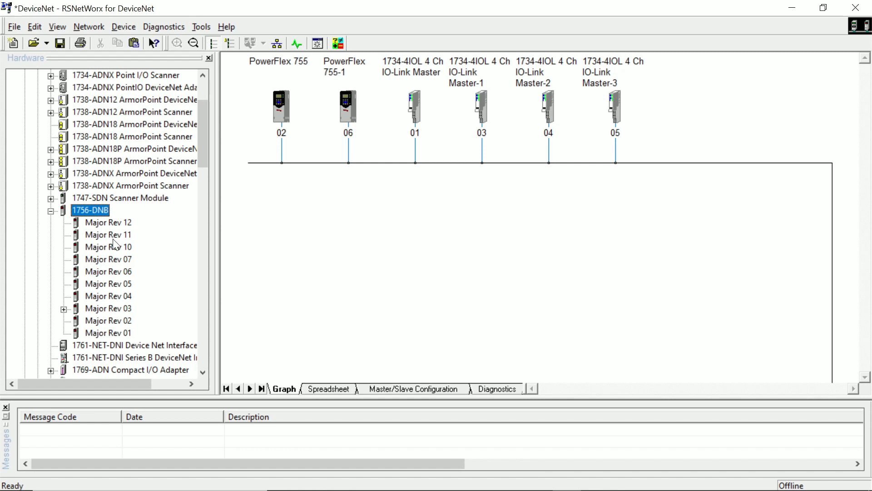
{"action": "left_click", "coordinate": [108, 223]}
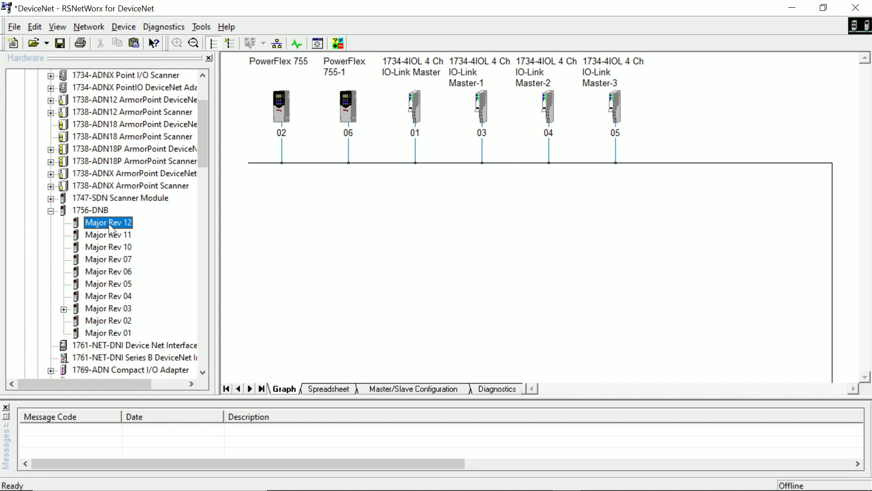
{"action": "double_click", "coordinate": [108, 223]}
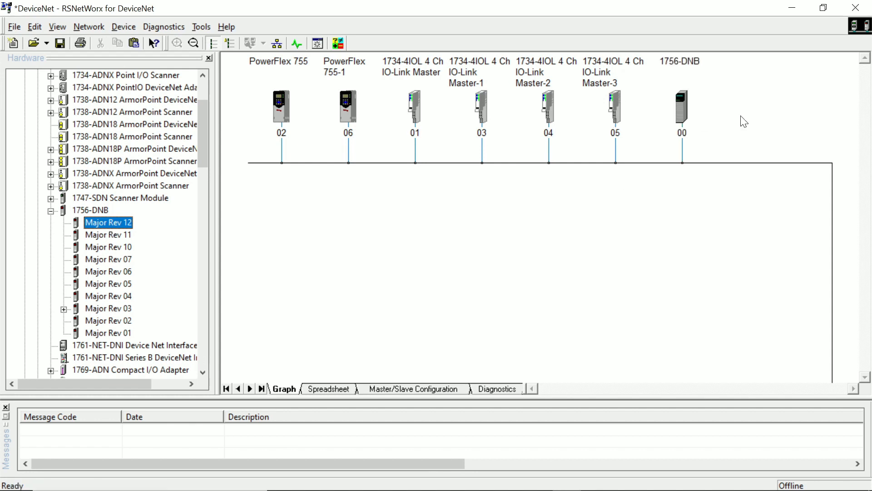
Open the 1756-DNB scanner's properties and review its available devices, input mapping and output mapping
{"action": "left_click", "coordinate": [681, 97]}
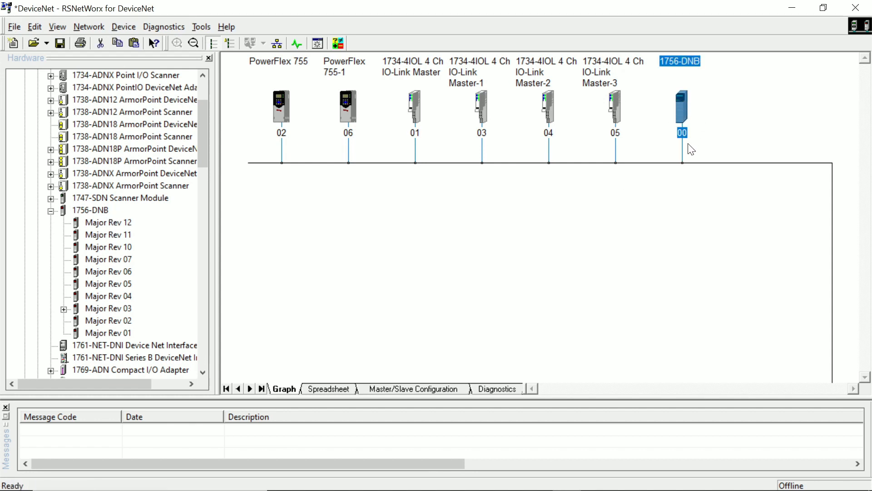
{"action": "double_click", "coordinate": [682, 111]}
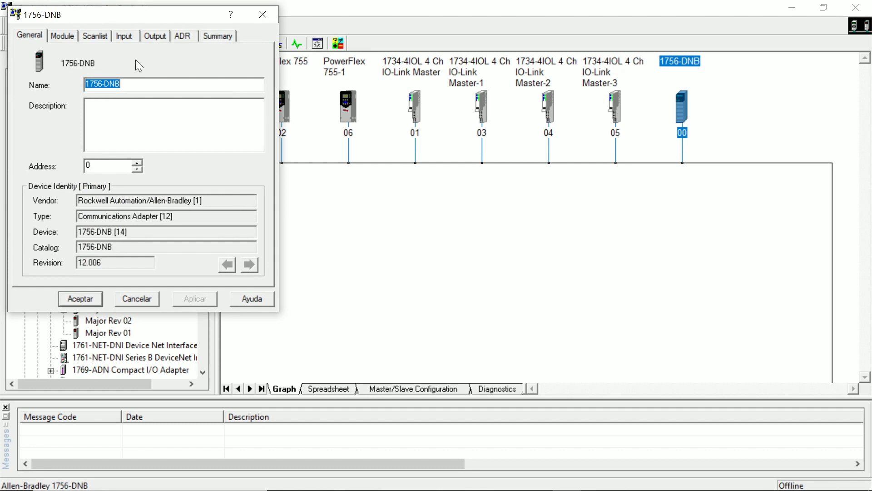
{"action": "left_click", "coordinate": [96, 37]}
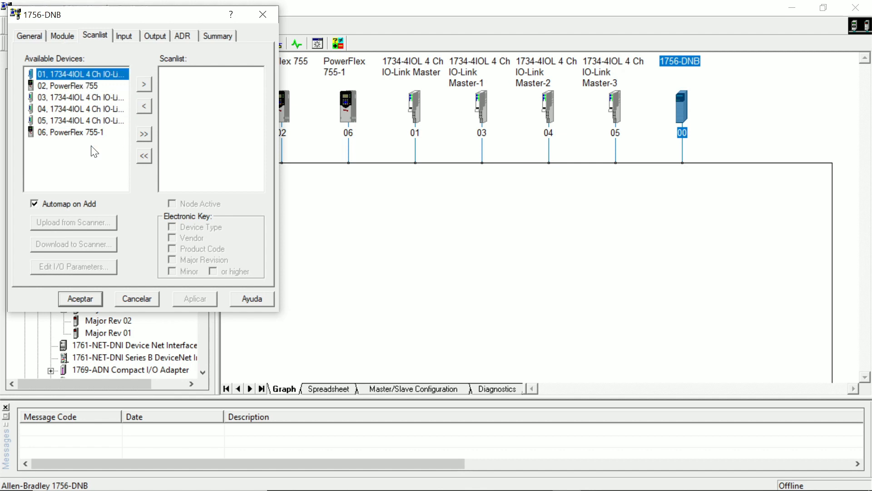
{"action": "left_click_drag", "start_coordinate": [118, 17], "coordinate": [546, 60]}
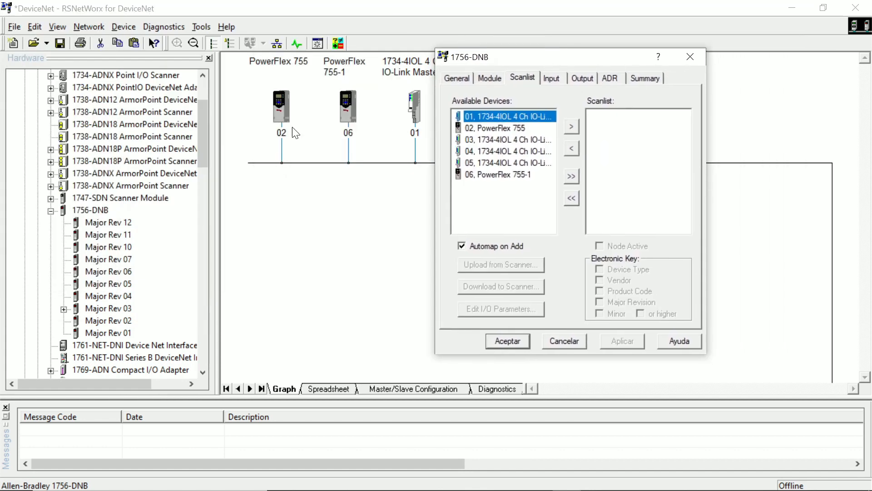
{"action": "left_click", "coordinate": [502, 128]}
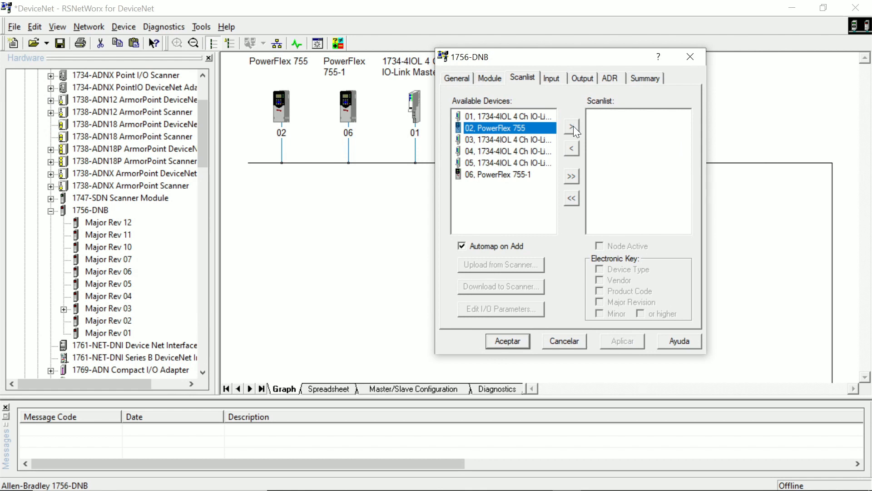
{"action": "left_click", "coordinate": [553, 78]}
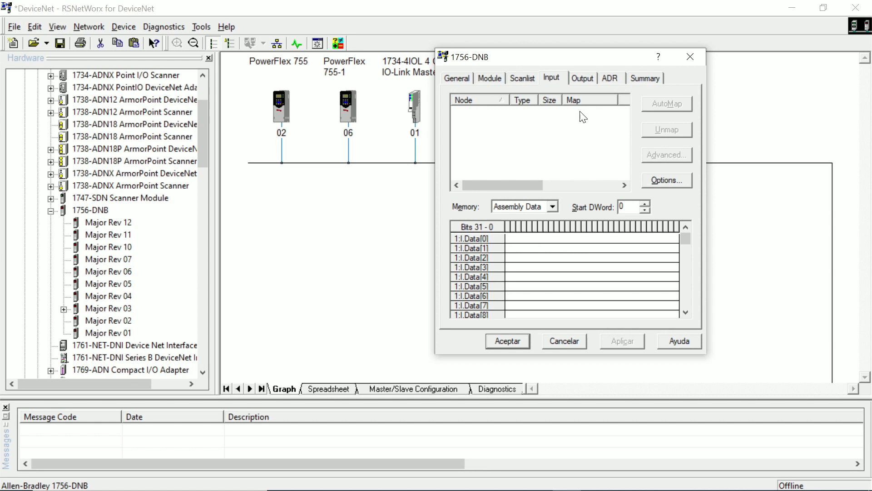
{"action": "left_click", "coordinate": [585, 78]}
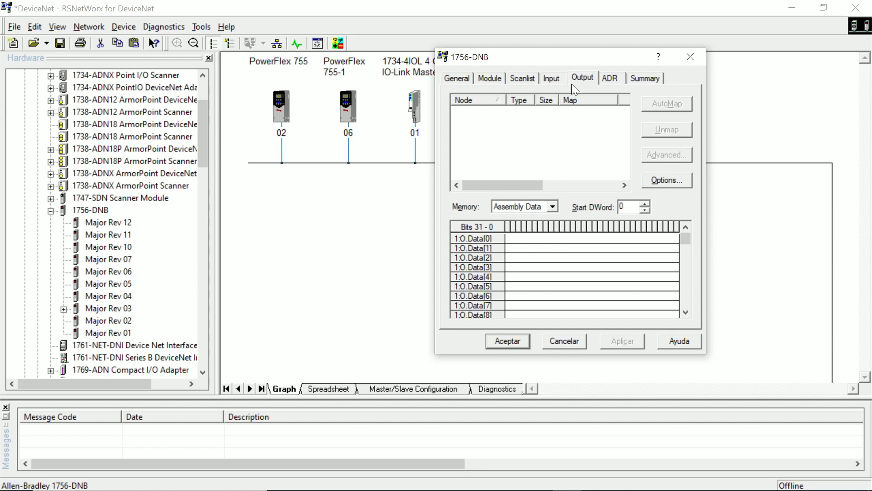
{"action": "left_click", "coordinate": [554, 82]}
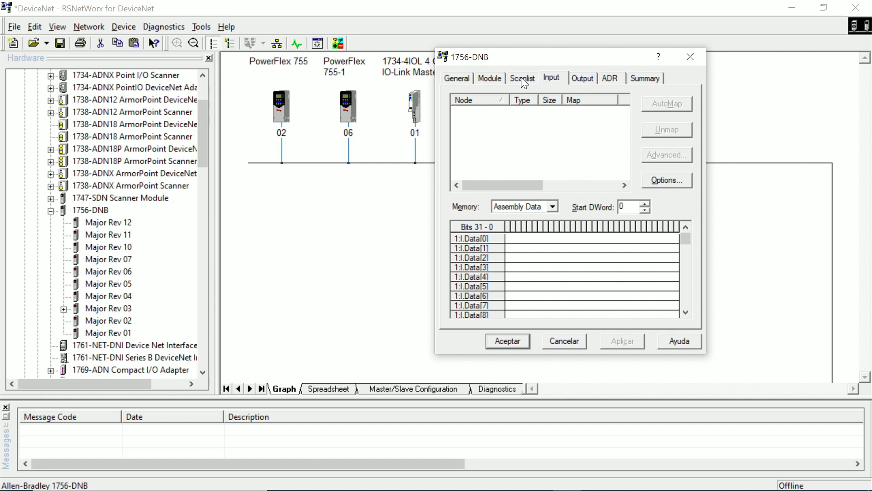
Add the PowerFlex 755 at node 02 to the 1756-DNB scanlist with Automap on Add enabled
{"action": "left_click", "coordinate": [522, 77]}
{"action": "left_click", "coordinate": [508, 140]}
{"action": "left_click", "coordinate": [506, 126]}
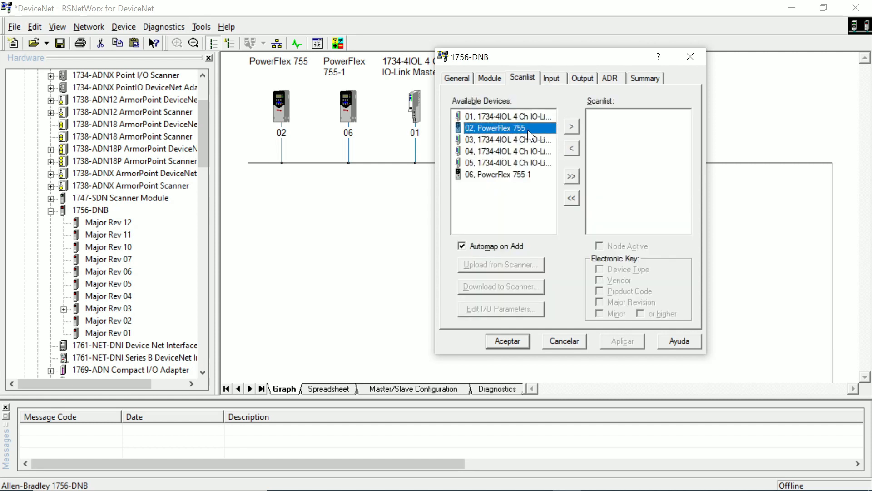
{"action": "left_click", "coordinate": [570, 129]}
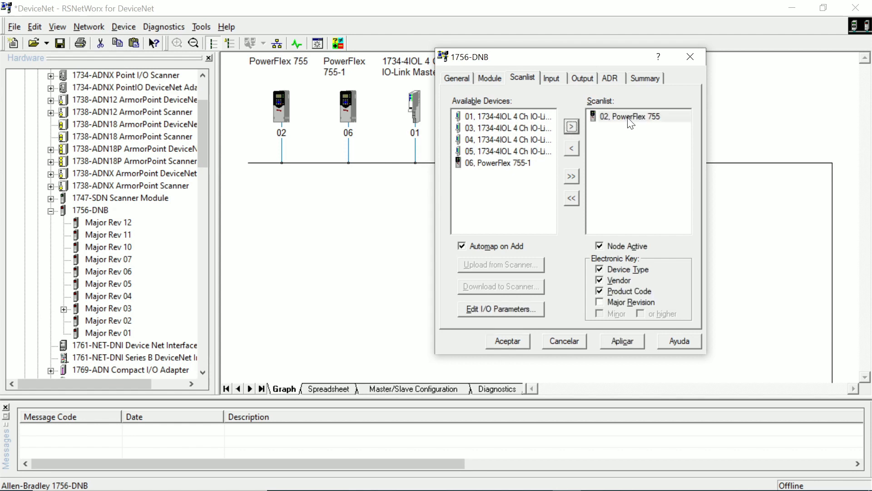
Examine how the node 02 PowerFlex 755 is mapped in the scanner's input and output data
{"action": "left_click", "coordinate": [552, 79]}
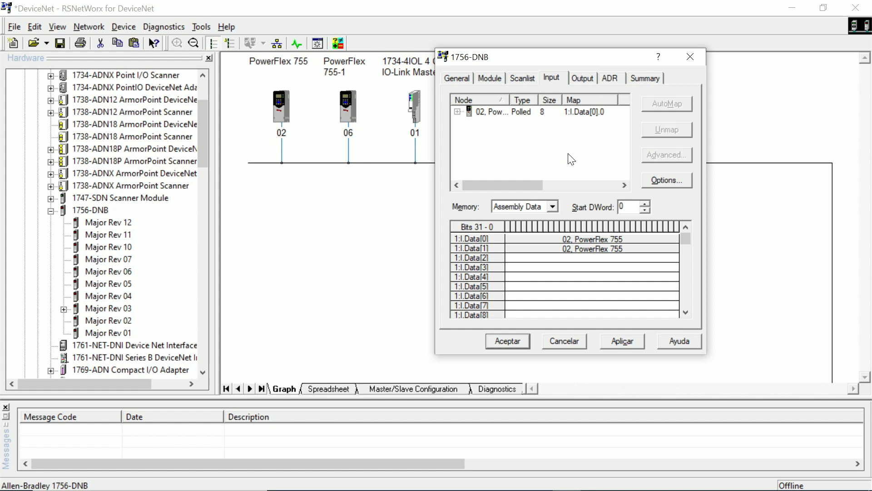
{"action": "left_click", "coordinate": [513, 236]}
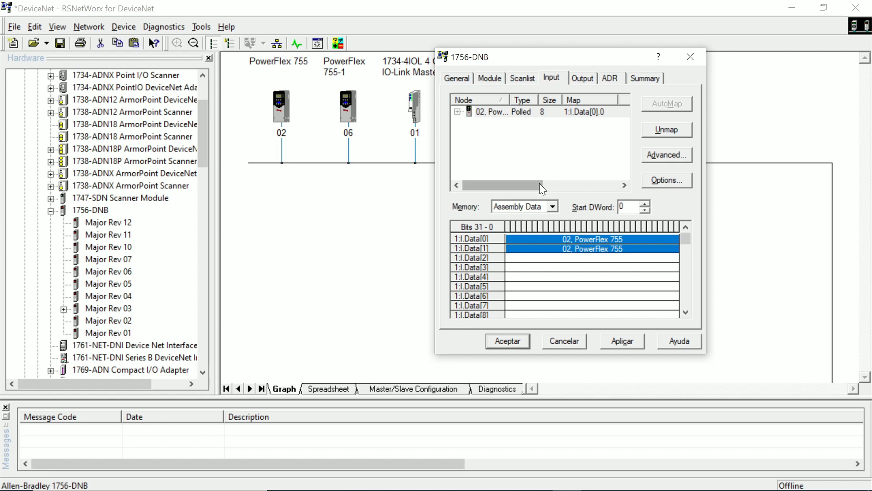
{"action": "left_click", "coordinate": [571, 155]}
{"action": "left_click", "coordinate": [587, 78]}
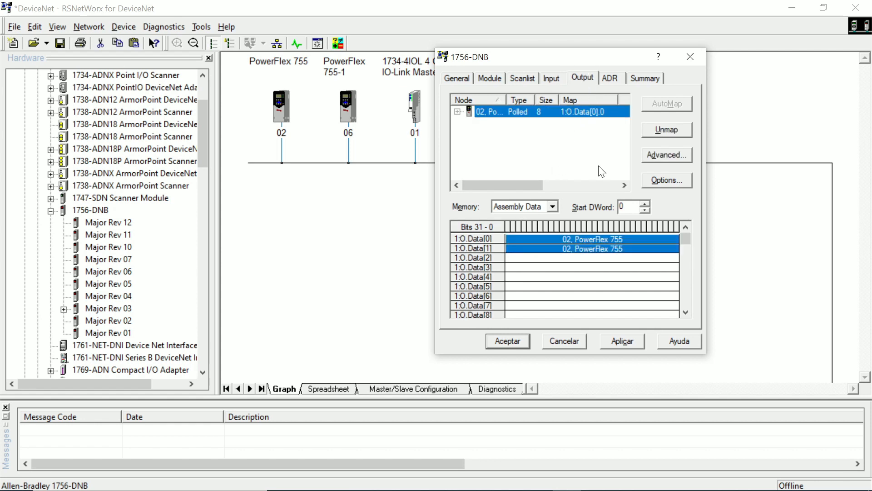
{"action": "left_click", "coordinate": [552, 78]}
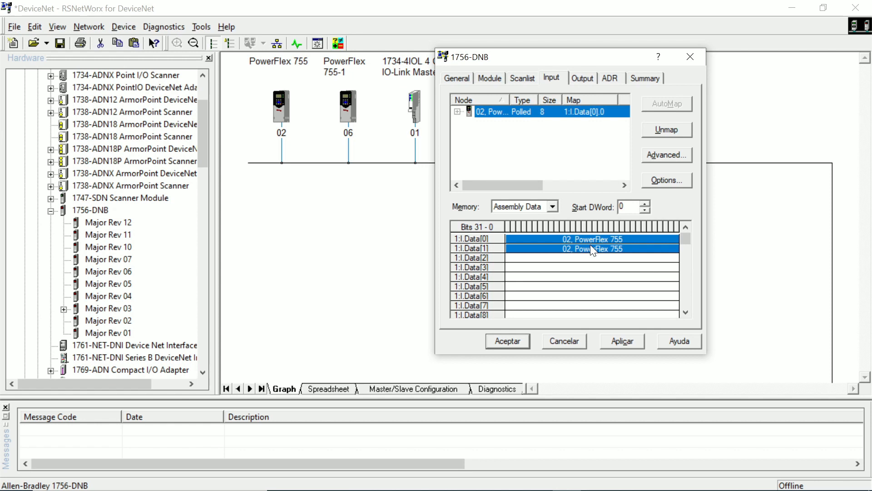
Add the 1734-4IOL IO-Link Master at node 01 to the scanlist and acknowledge the missing I/O data warning
{"action": "left_click", "coordinate": [522, 77]}
{"action": "left_click", "coordinate": [516, 128]}
{"action": "left_click", "coordinate": [507, 116]}
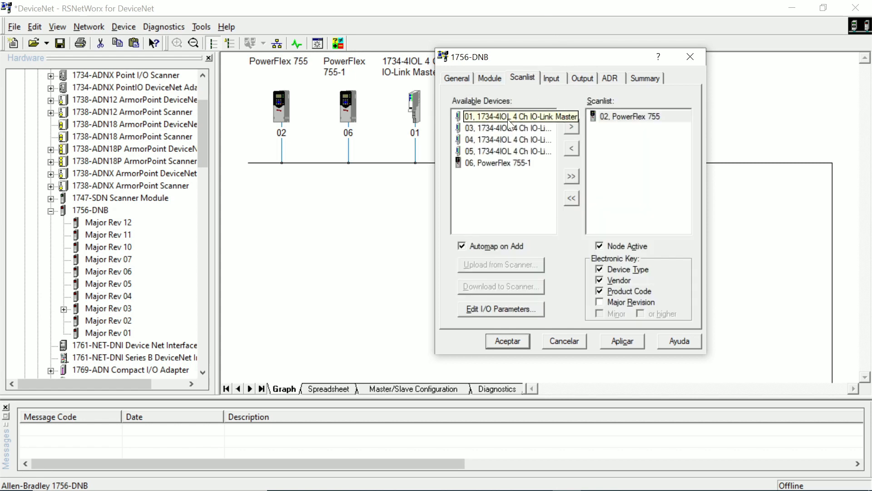
{"action": "left_click", "coordinate": [572, 126]}
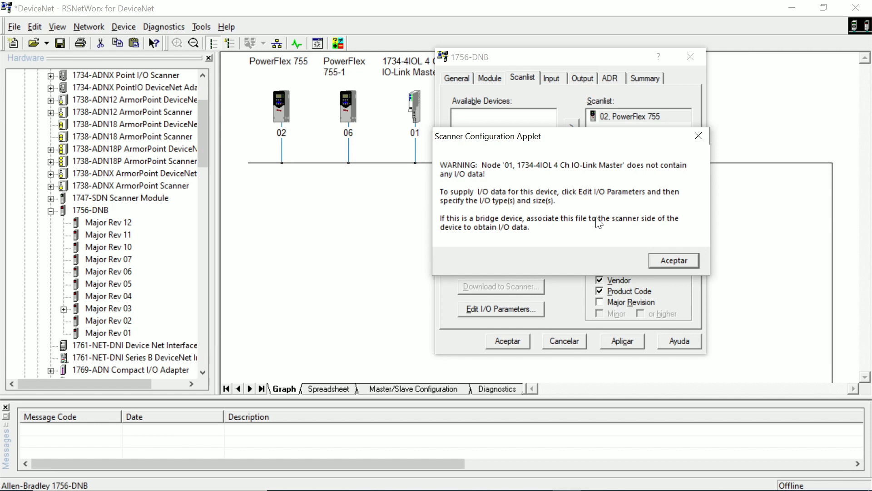
{"action": "left_click", "coordinate": [671, 261]}
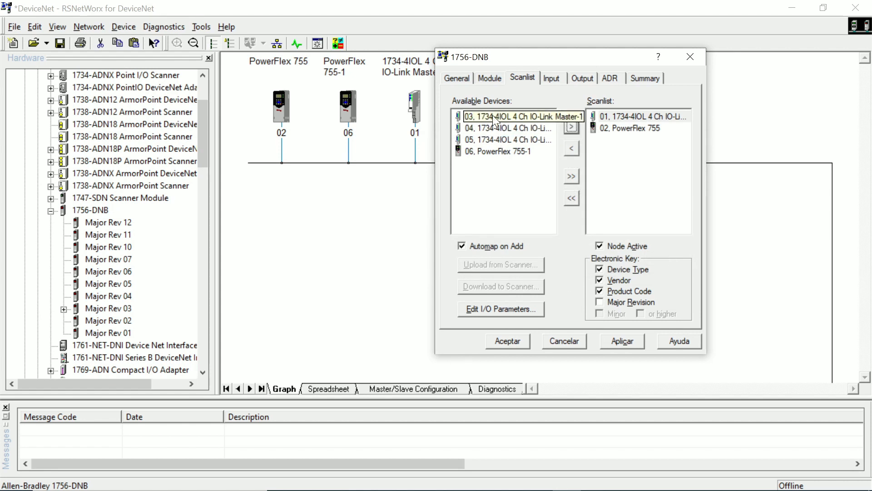
Open the I/O parameters of the node 01 IO-Link Master and enable its Change of State / Cyclic connection
{"action": "left_click", "coordinate": [627, 116]}
{"action": "left_click", "coordinate": [519, 313]}
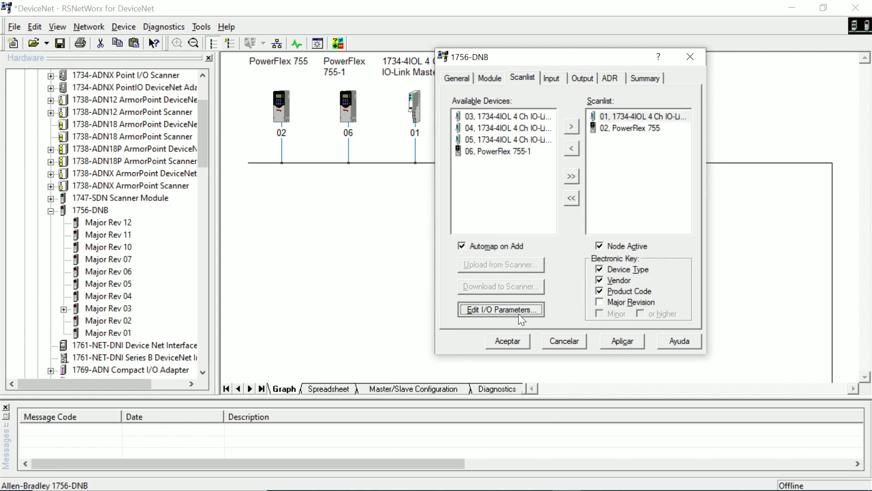
{"action": "left_click_drag", "start_coordinate": [544, 134], "coordinate": [317, 128]}
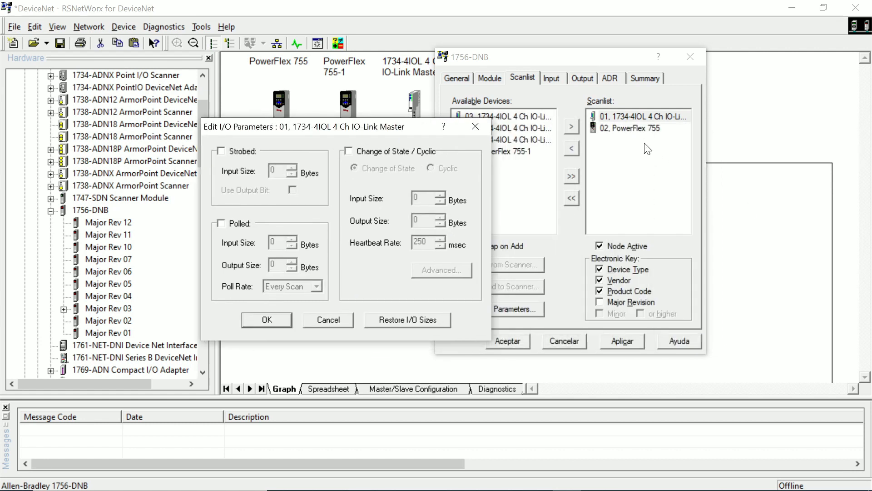
{"action": "left_click", "coordinate": [348, 151]}
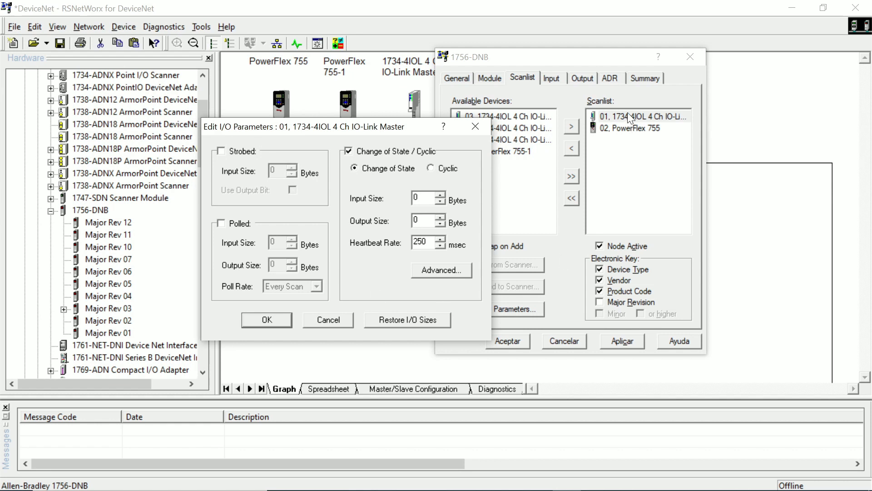
Switch to Chrome and search the web for "1734-4iol manual" in a new tab
{"action": "mouse_move", "coordinate": [419, 477]}
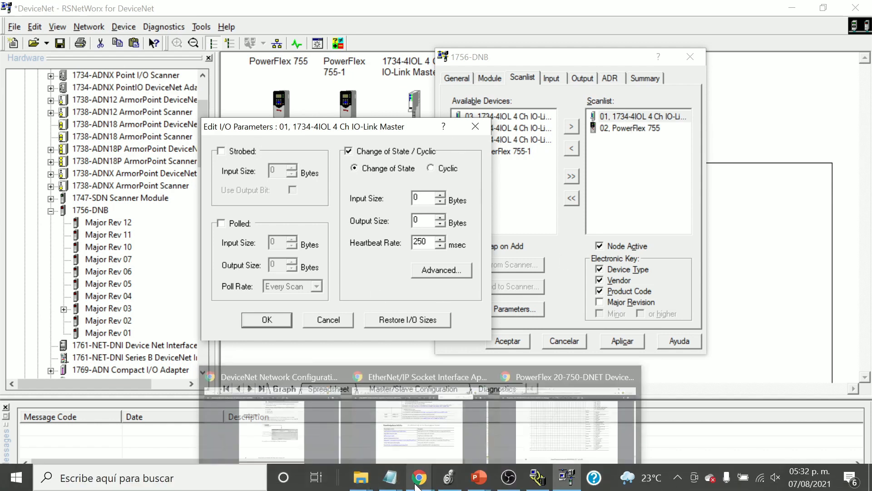
{"action": "left_click", "coordinate": [547, 402]}
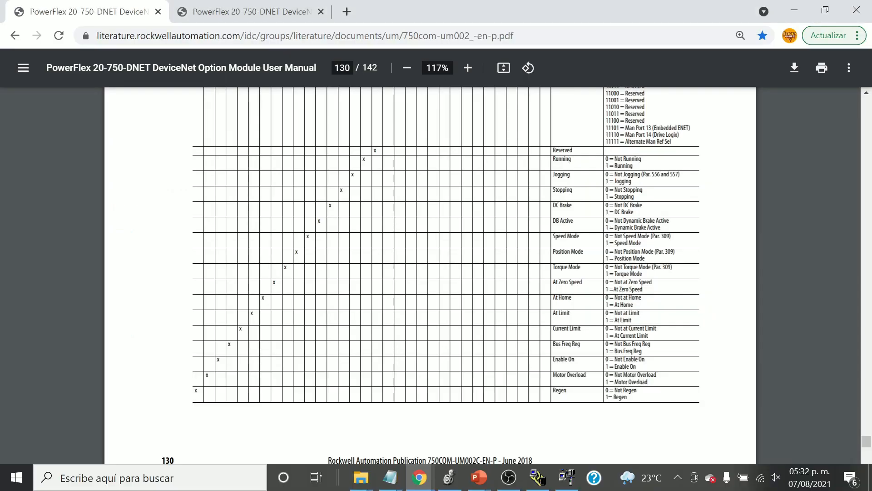
{"action": "left_click", "coordinate": [346, 11]}
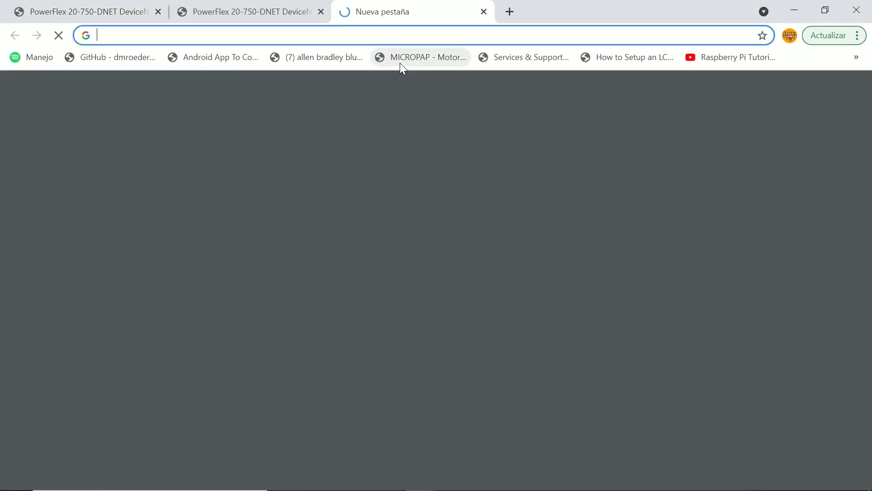
{"action": "type", "text": "1734"}
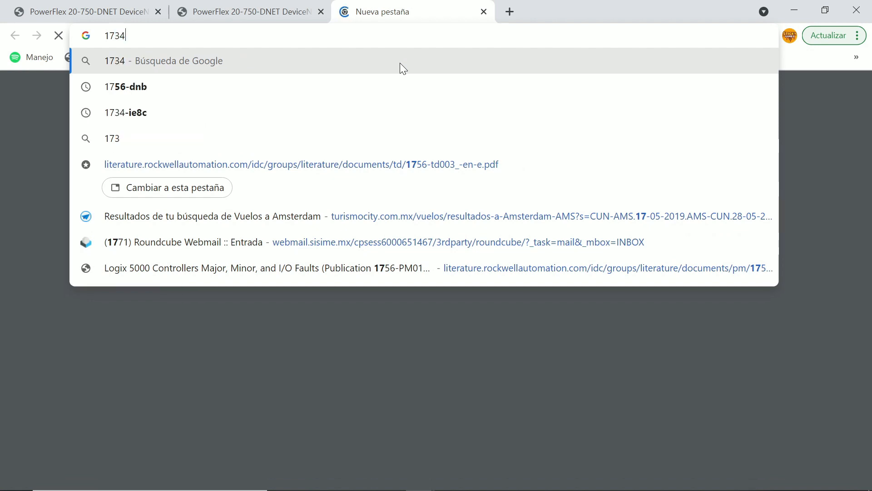
{"action": "type", "text": "-"}
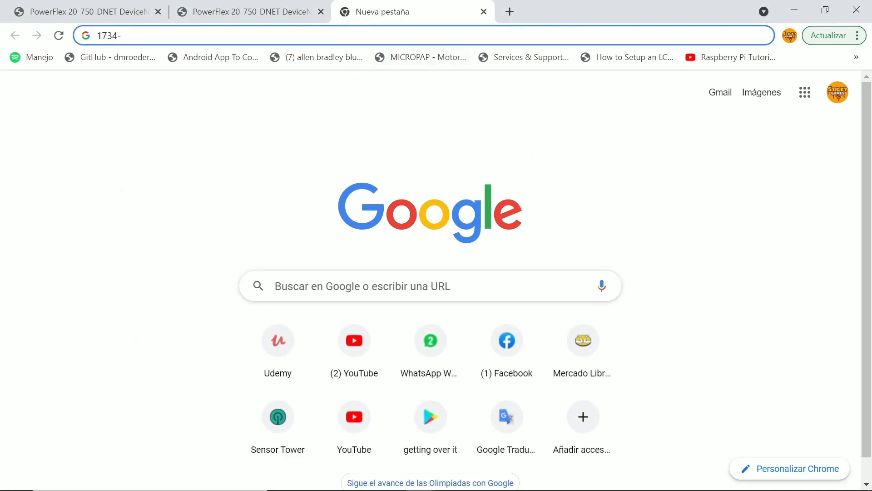
{"action": "type", "text": "4"}
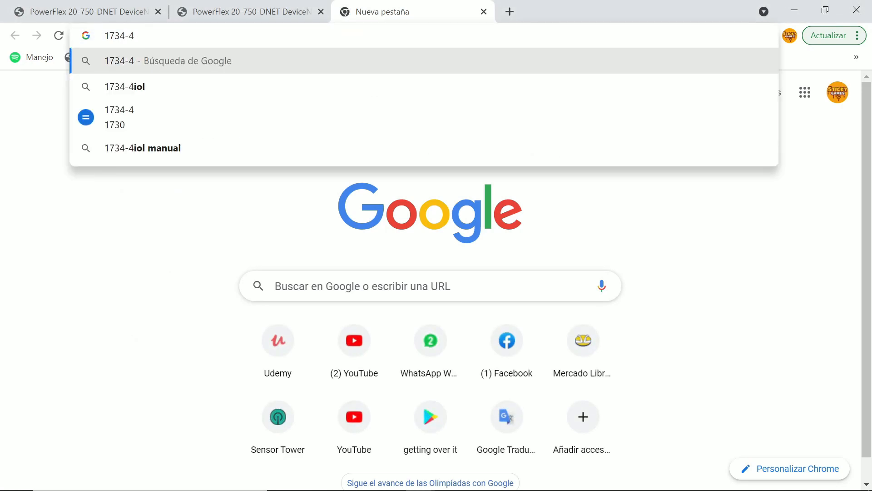
{"action": "type", "text": "IOL"}
{"action": "key", "text": "Down"}
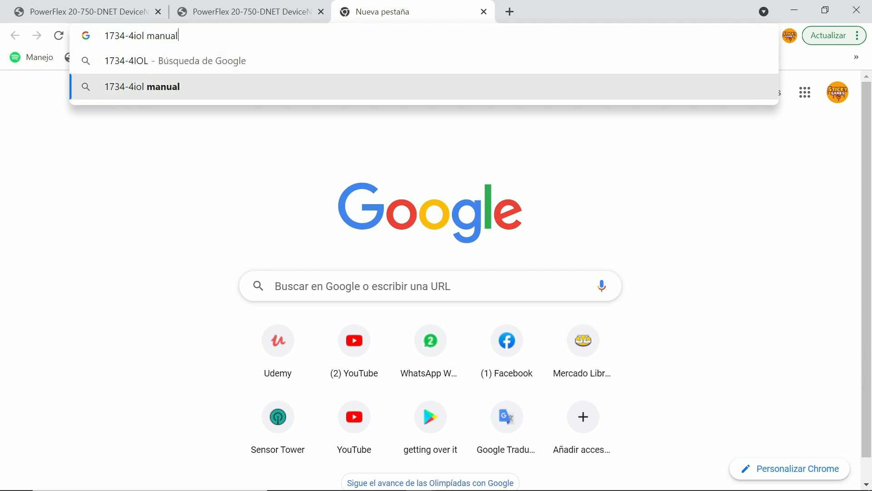
{"action": "key", "text": "Return"}
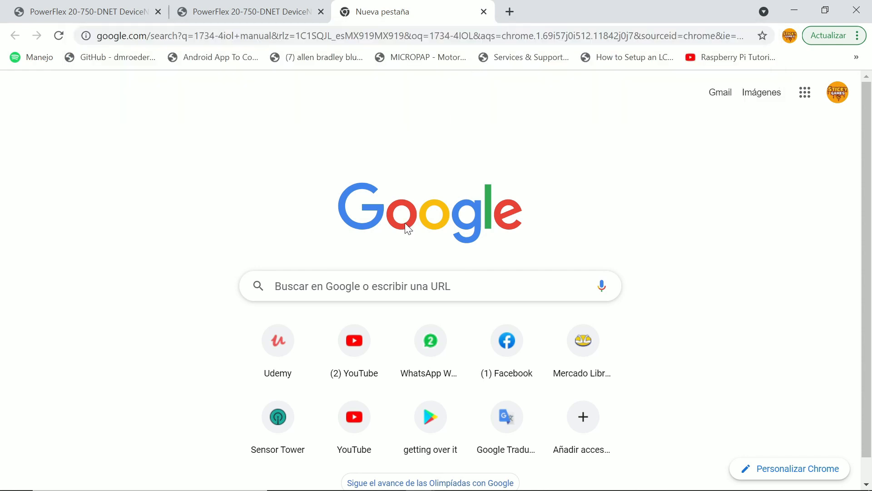
Refine the web search to "1734-4iol manual devicenet", return to the earlier results, and open the POINT I/O 4 Channel IO-Link Master installation instructions
{"action": "type", "text": "devicenet"}
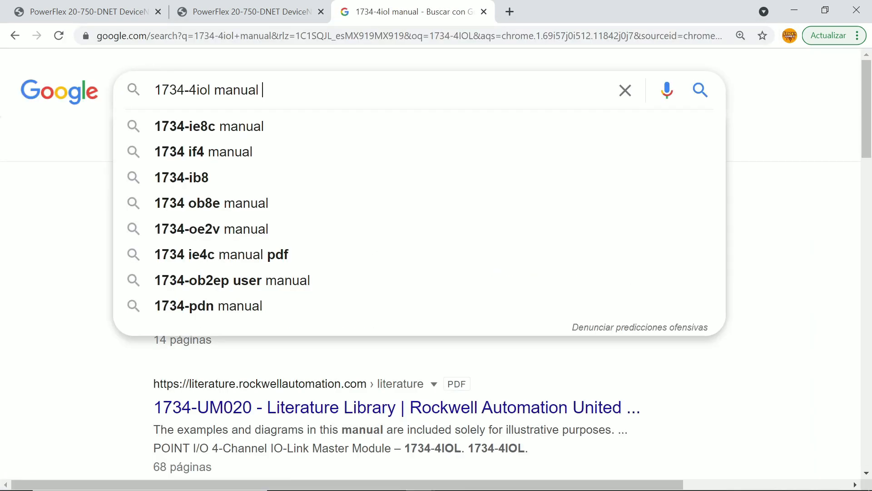
{"action": "key", "text": "Return"}
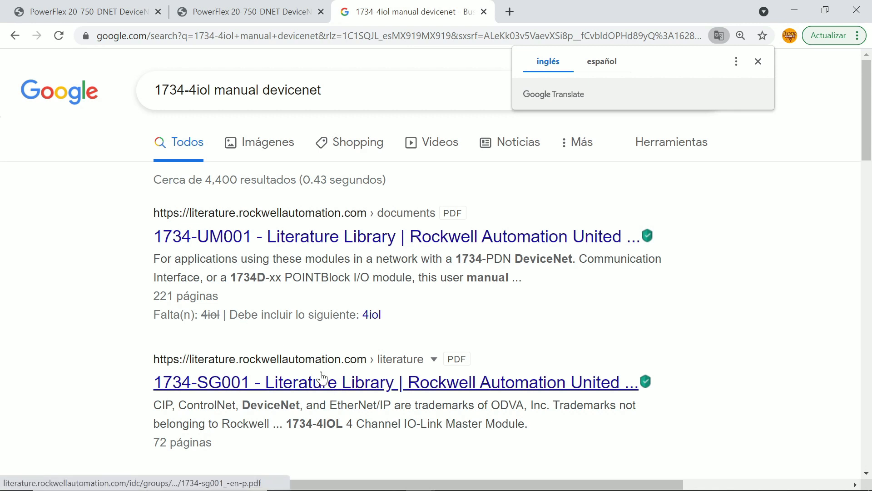
{"action": "left_click", "coordinate": [13, 36]}
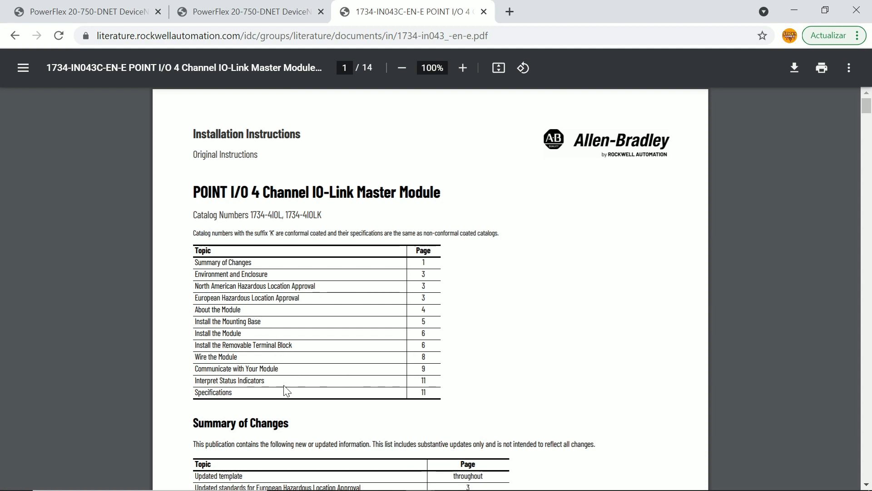
Look through the installation instructions for the Communicate with Your Module section and its configuration assembly instance 100 data map
{"action": "scroll", "coordinate": [452, 328], "scroll_direction": "down", "scroll_amount": 3}
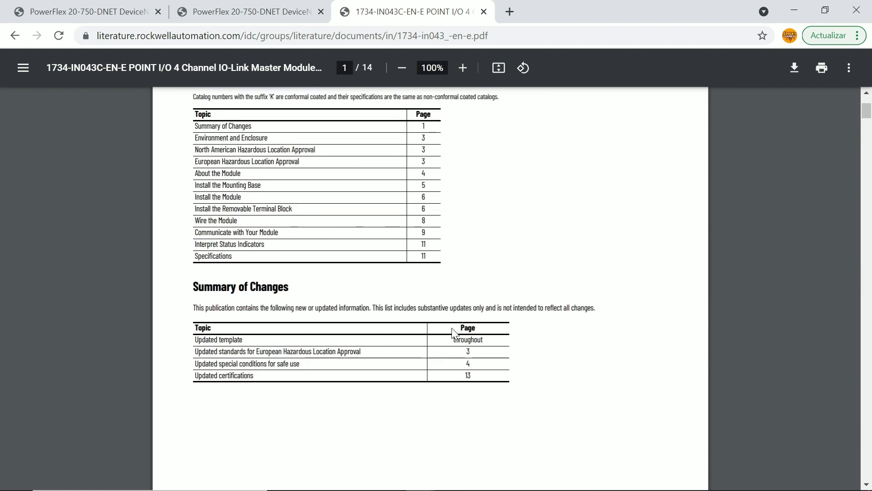
{"action": "scroll", "coordinate": [507, 245], "scroll_direction": "down", "scroll_amount": 4}
{"action": "scroll", "coordinate": [507, 244], "scroll_direction": "down", "scroll_amount": 20}
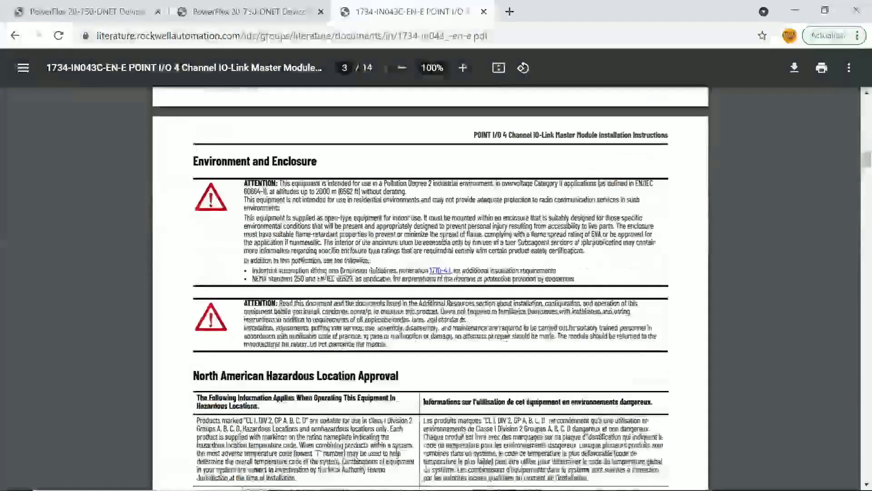
{"action": "scroll", "coordinate": [628, 309], "scroll_direction": "down", "scroll_amount": 12}
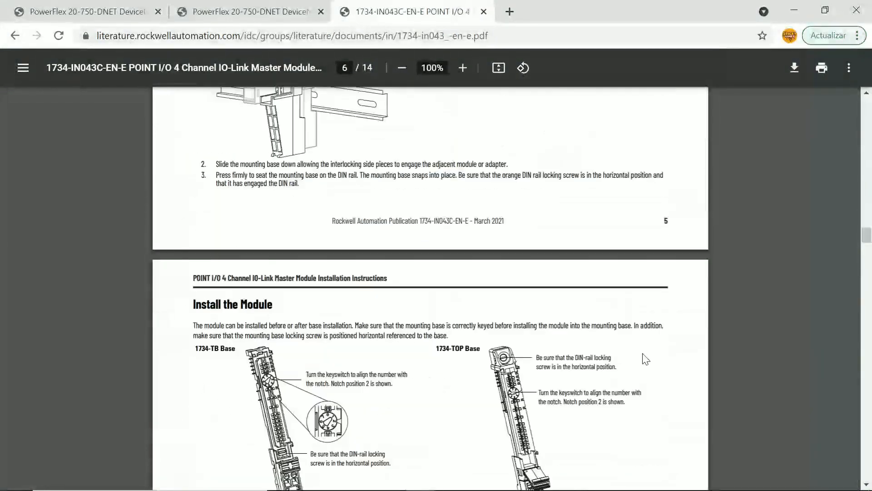
{"action": "scroll", "coordinate": [621, 332], "scroll_direction": "down", "scroll_amount": 18}
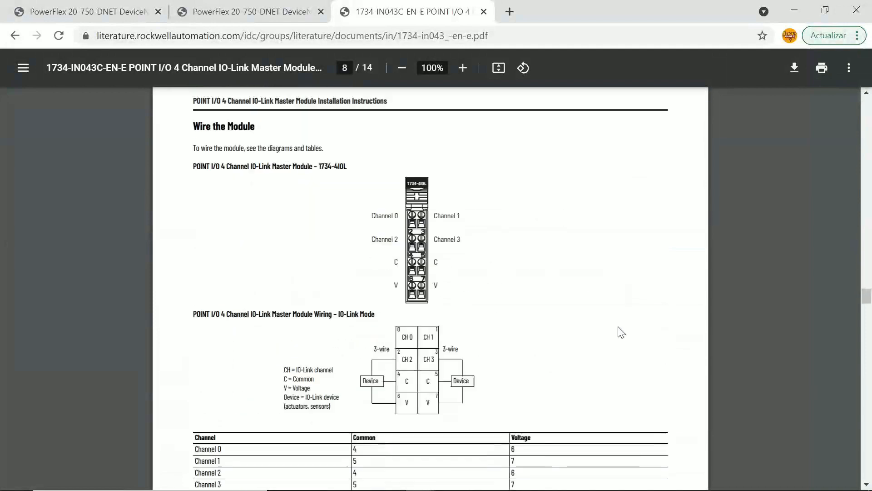
{"action": "scroll", "coordinate": [626, 331], "scroll_direction": "up", "scroll_amount": 8}
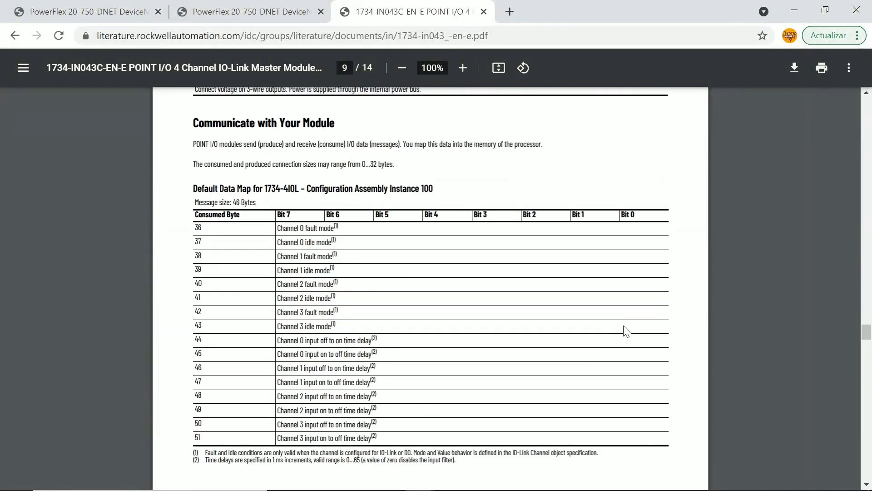
{"action": "scroll", "coordinate": [238, 288], "scroll_direction": "up", "scroll_amount": 3}
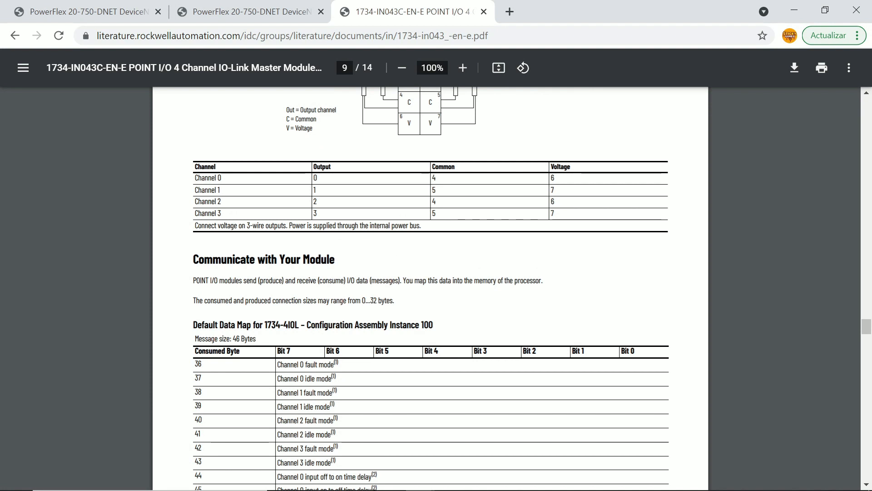
{"action": "scroll", "coordinate": [430, 288], "scroll_direction": "down", "scroll_amount": 4}
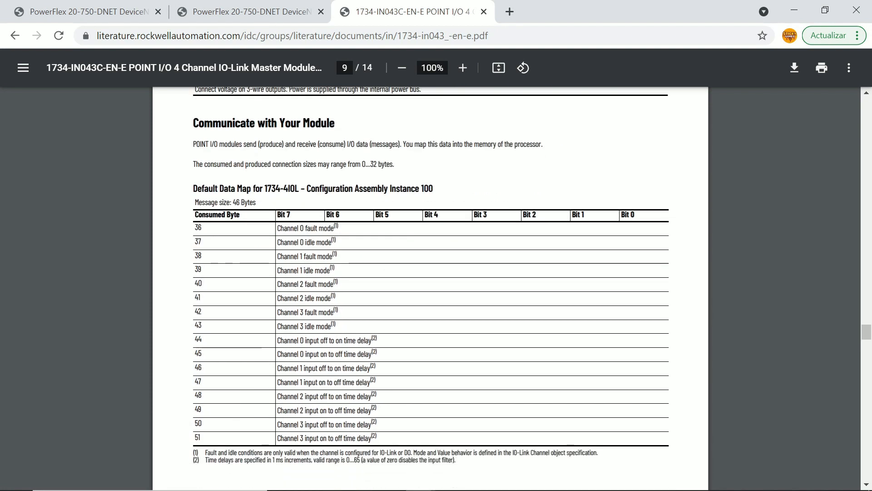
Examine the default data maps of the 1734-4IOL for consumed assembly instance 101 and produced assembly instance 102
{"action": "scroll", "coordinate": [431, 288], "scroll_direction": "down", "scroll_amount": 2}
{"action": "scroll", "coordinate": [431, 288], "scroll_direction": "down", "scroll_amount": 7}
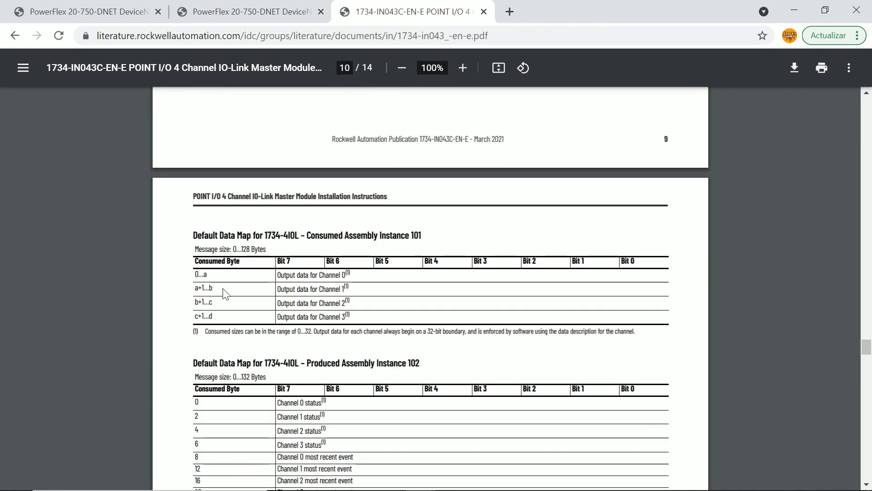
{"action": "scroll", "coordinate": [224, 293], "scroll_direction": "down", "scroll_amount": 2}
{"action": "scroll", "coordinate": [224, 293], "scroll_direction": "down", "scroll_amount": 2}
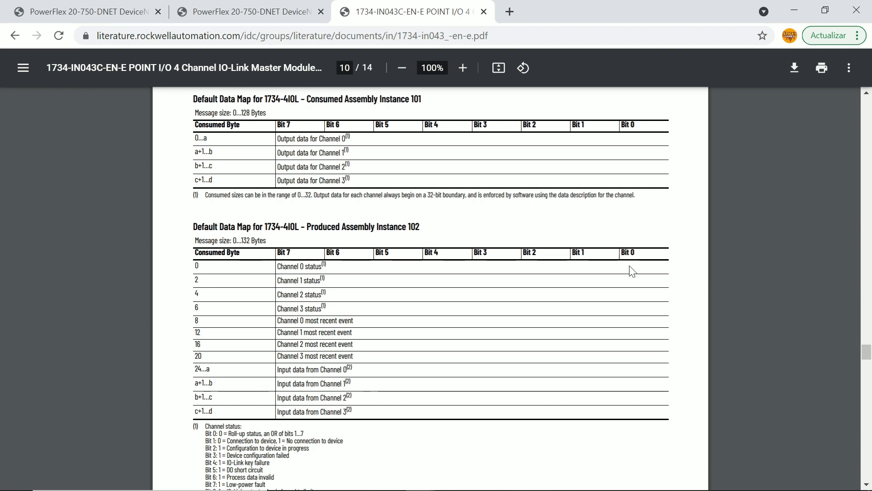
{"action": "left_click_drag", "start_coordinate": [634, 253], "coordinate": [533, 254]}
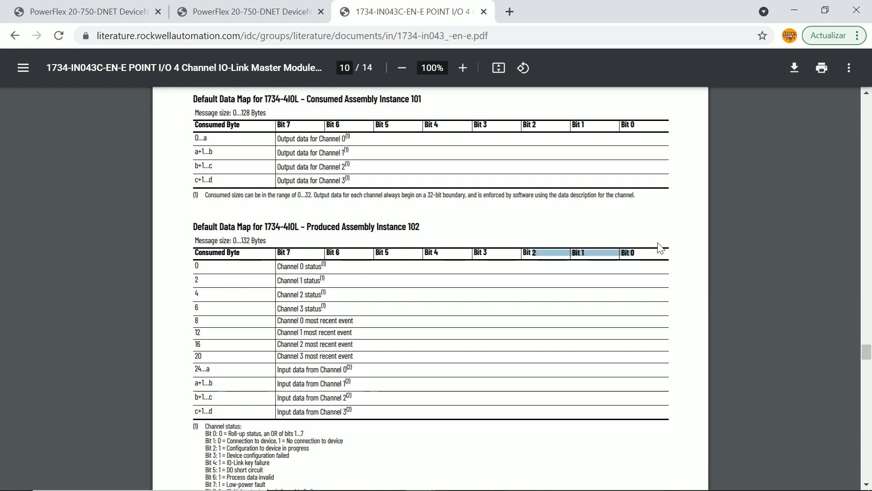
{"action": "left_click", "coordinate": [653, 255]}
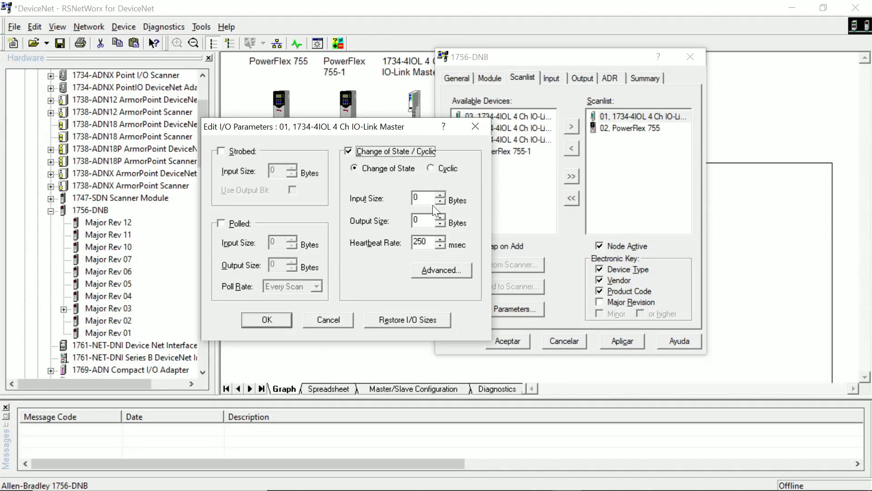
{"action": "key", "text": "alt+Tab"}
{"action": "scroll", "coordinate": [405, 257], "scroll_direction": "up", "scroll_amount": 1}
{"action": "scroll", "coordinate": [407, 260], "scroll_direction": "up", "scroll_amount": 10}
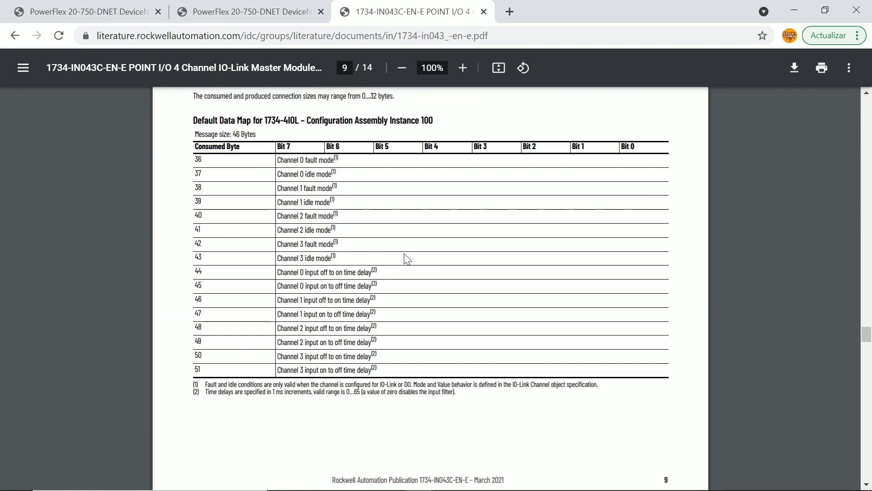
{"action": "scroll", "coordinate": [404, 257], "scroll_direction": "up", "scroll_amount": 3}
{"action": "scroll", "coordinate": [357, 271], "scroll_direction": "down", "scroll_amount": 15}
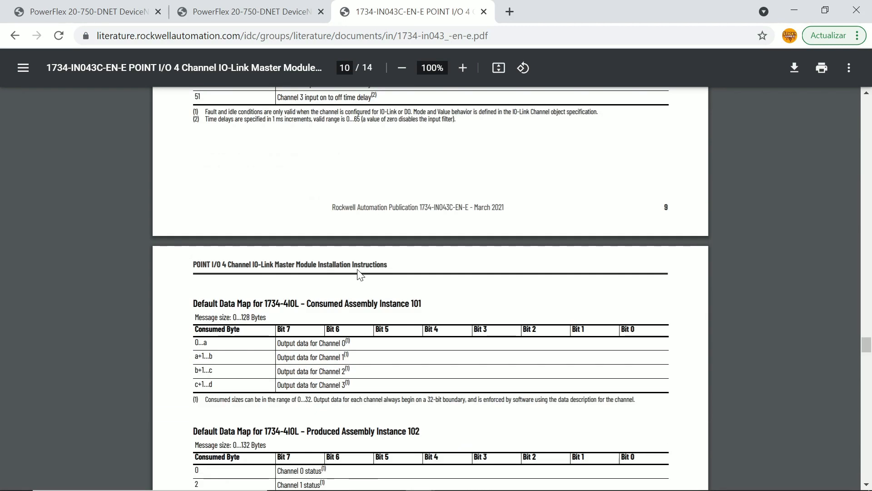
Switch to RSNetWorx for DeviceNet and set the Change of State input size of the node 01 IO-Link Master to 4 bytes
{"action": "key", "text": "alt+Tab"}
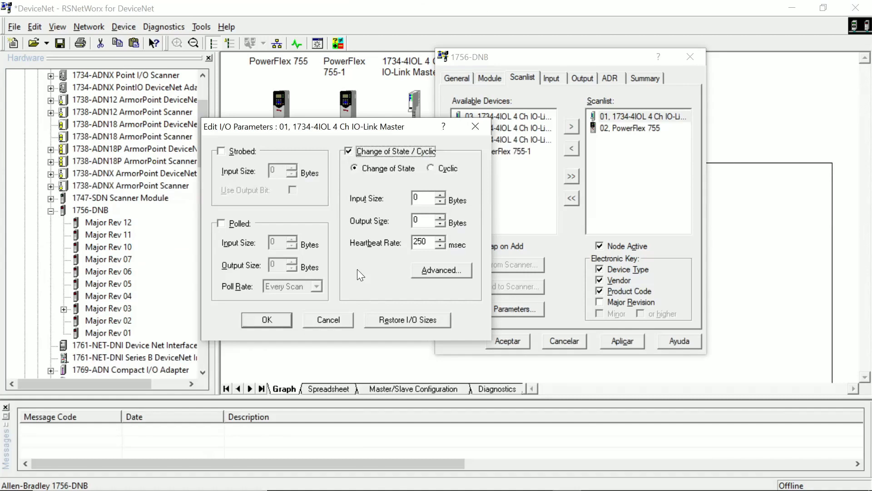
{"action": "left_click", "coordinate": [440, 195]}
{"action": "left_click", "coordinate": [440, 195]}
{"action": "key", "text": "alt+Tab"}
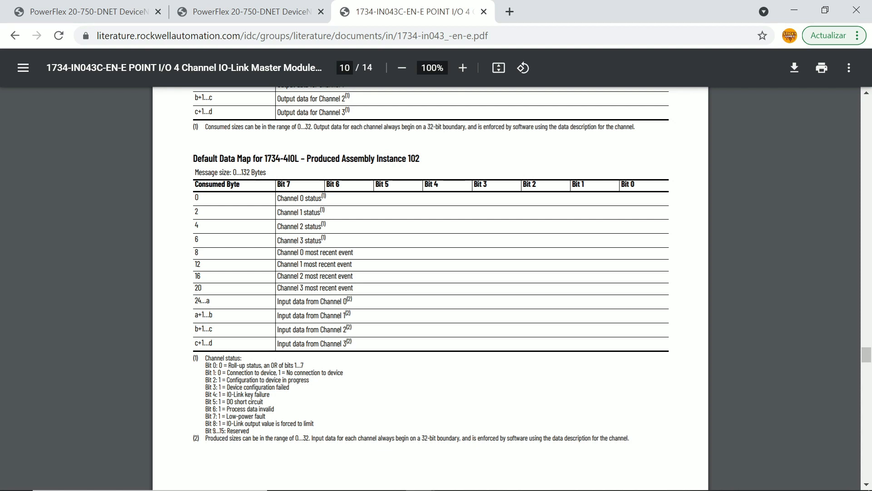
{"action": "key", "text": "alt+Tab"}
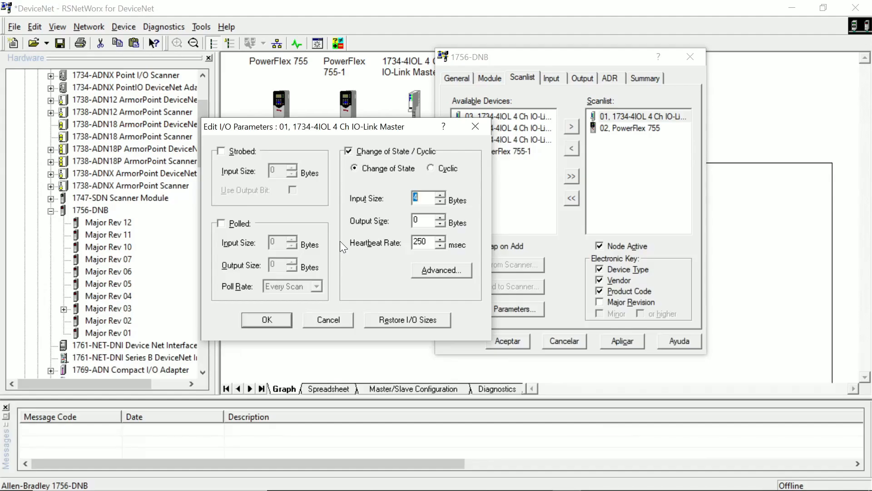
Switch back to the Chrome manual and look through its status indicator, specification and wiring pages for I/O data information
{"action": "key", "text": "alt+Tab"}
{"action": "scroll", "coordinate": [381, 259], "scroll_direction": "down", "scroll_amount": 10}
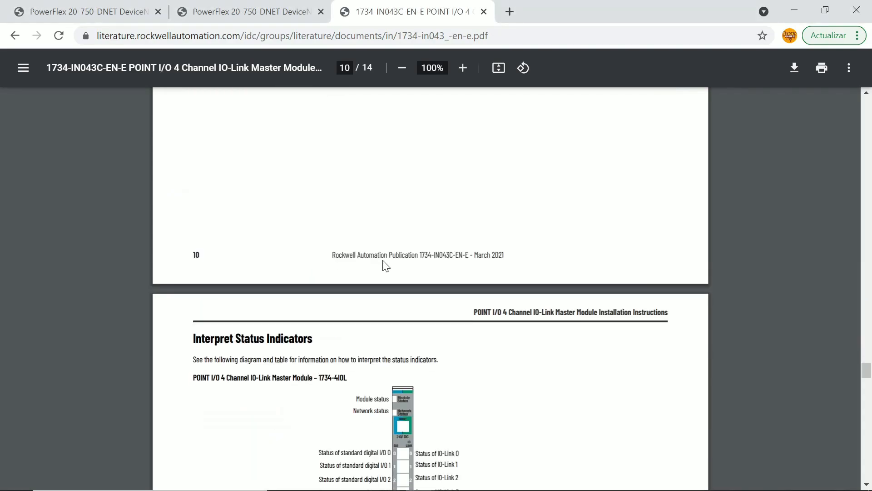
{"action": "scroll", "coordinate": [384, 263], "scroll_direction": "down", "scroll_amount": 8}
{"action": "scroll", "coordinate": [383, 262], "scroll_direction": "down", "scroll_amount": 20}
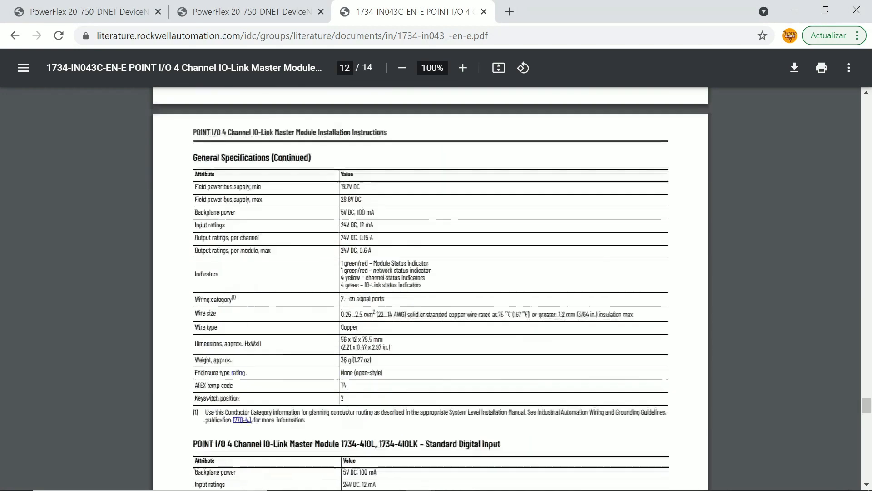
{"action": "scroll", "coordinate": [397, 267], "scroll_direction": "down", "scroll_amount": 10}
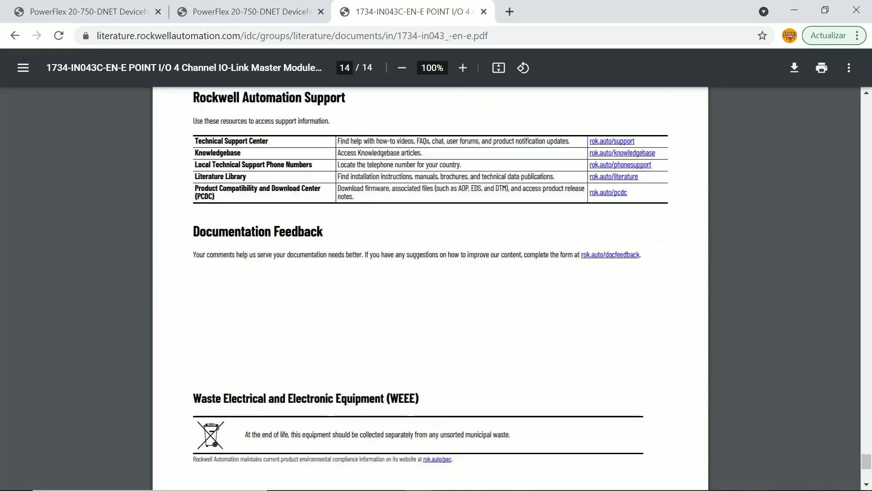
{"action": "scroll", "coordinate": [397, 267], "scroll_direction": "up", "scroll_amount": 20}
{"action": "scroll", "coordinate": [397, 266], "scroll_direction": "up", "scroll_amount": 20}
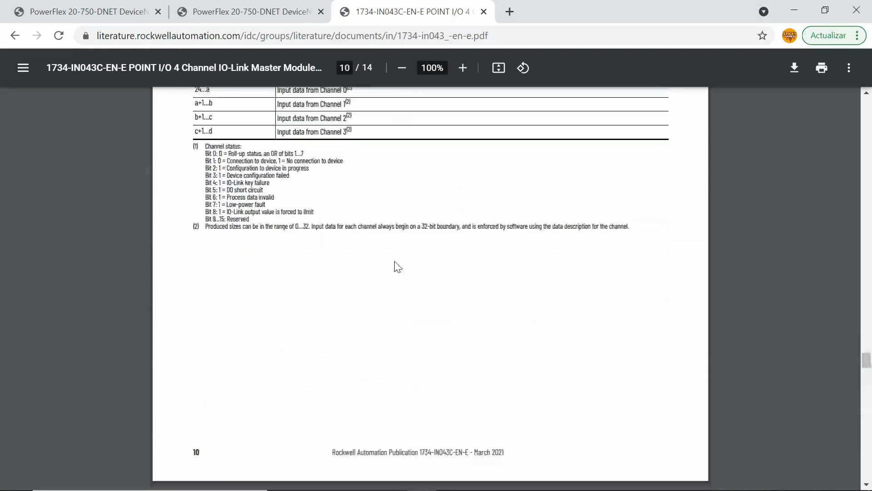
{"action": "scroll", "coordinate": [396, 266], "scroll_direction": "up", "scroll_amount": 20}
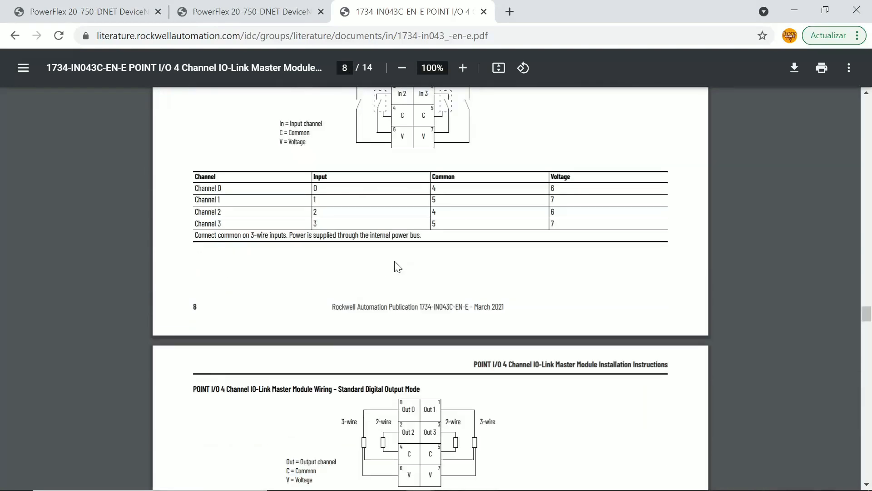
{"action": "scroll", "coordinate": [397, 267], "scroll_direction": "up", "scroll_amount": 20}
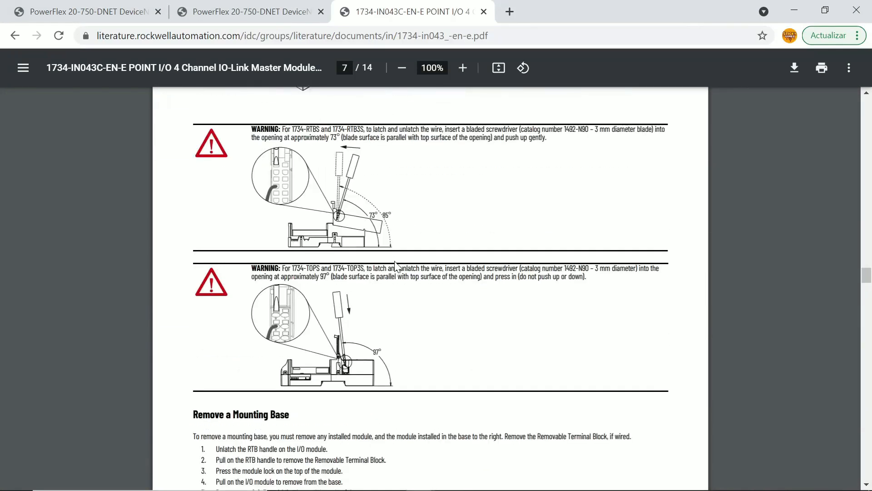
Examine the configuration, consumed and produced assembly data maps of the 1734-4IOL in the manual again
{"action": "scroll", "coordinate": [394, 271], "scroll_direction": "down", "scroll_amount": 20}
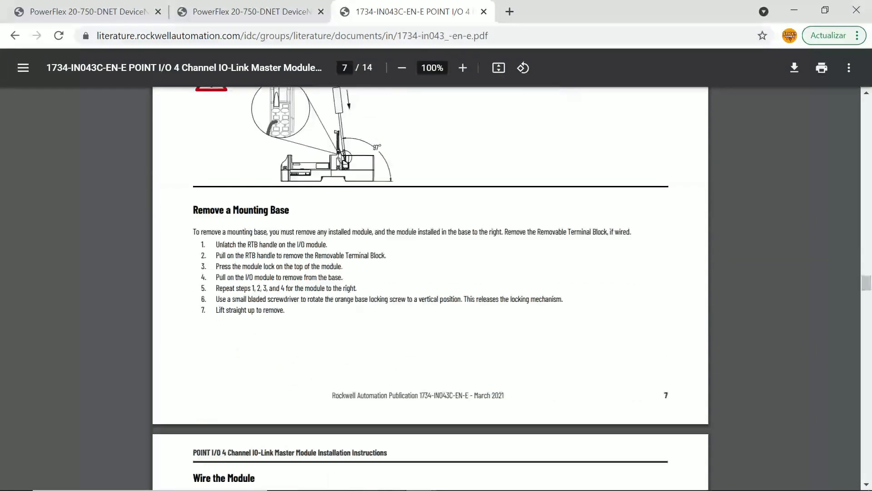
{"action": "scroll", "coordinate": [431, 289], "scroll_direction": "down", "scroll_amount": 17}
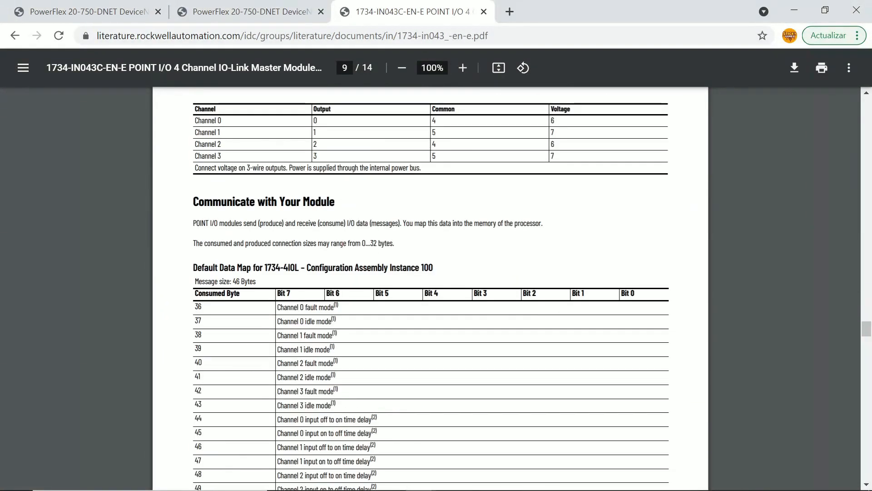
{"action": "scroll", "coordinate": [431, 288], "scroll_direction": "up", "scroll_amount": 8}
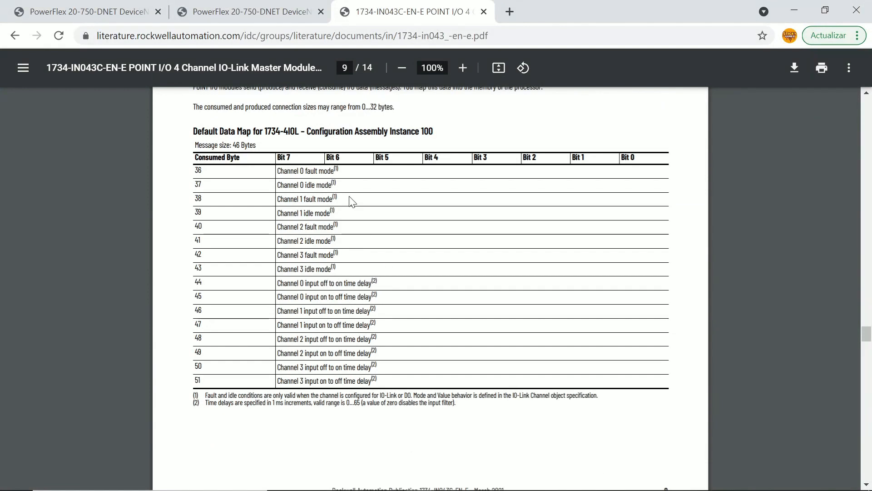
{"action": "scroll", "coordinate": [431, 288], "scroll_direction": "down", "scroll_amount": 9}
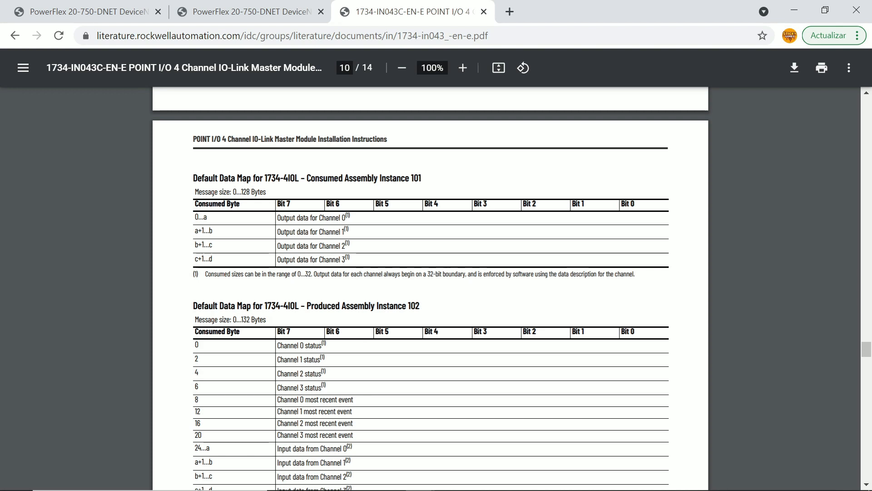
{"action": "left_click_drag", "start_coordinate": [408, 306], "coordinate": [323, 306]}
{"action": "left_click", "coordinate": [323, 307]}
{"action": "scroll", "coordinate": [405, 282], "scroll_direction": "down", "scroll_amount": 3}
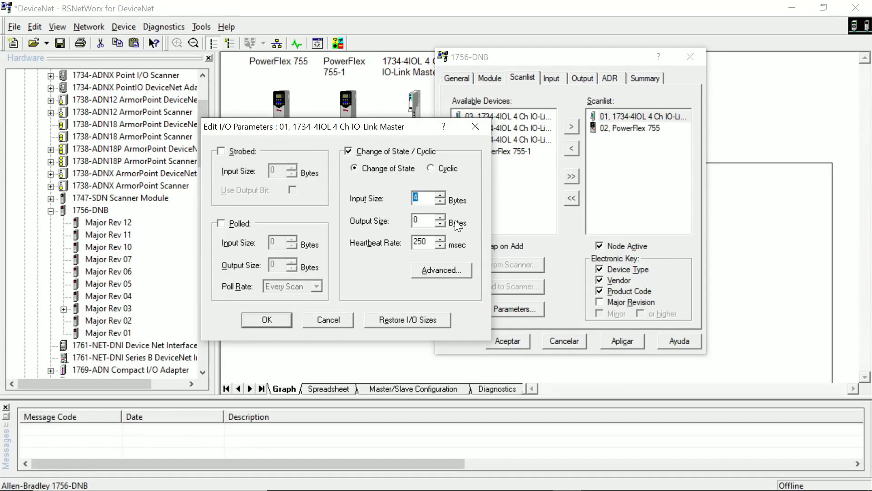
In RSNetWorx for DeviceNet, set the Change of State output size of the node 01 IO-Link Master to 4 bytes
{"action": "type", "text": "4"}
{"action": "left_click_drag", "start_coordinate": [423, 220], "coordinate": [367, 220]}
{"action": "key", "text": "alt+Tab"}
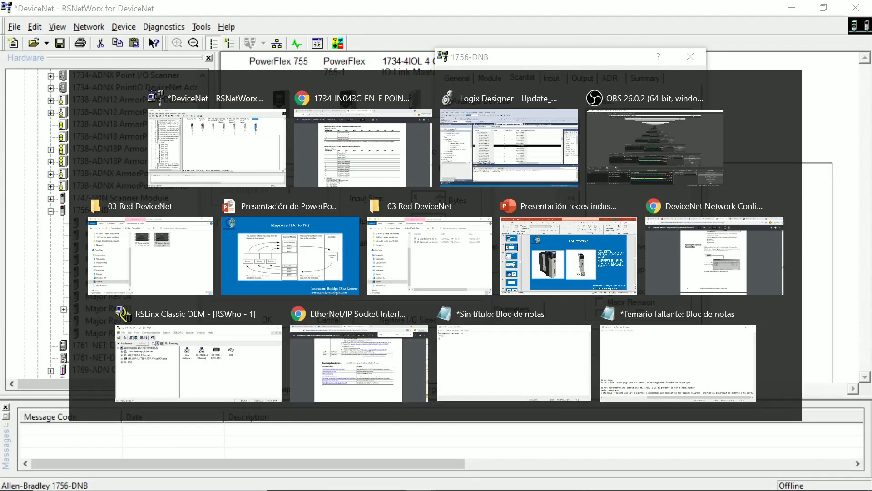
Review the data map and channel wiring tables in the 1734-4IOL installation instructions against the configured I/O sizes
{"action": "scroll", "coordinate": [368, 186], "scroll_direction": "up", "scroll_amount": 10}
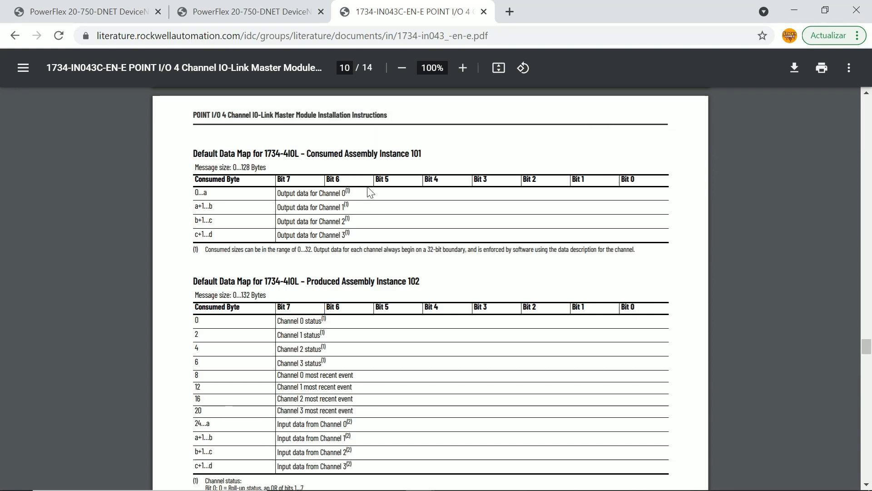
{"action": "scroll", "coordinate": [369, 188], "scroll_direction": "up", "scroll_amount": 7}
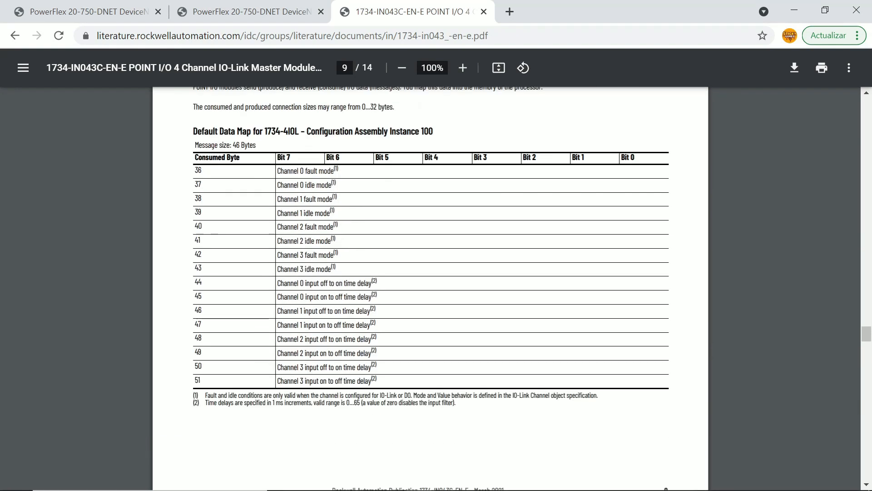
{"action": "scroll", "coordinate": [381, 213], "scroll_direction": "up", "scroll_amount": 5}
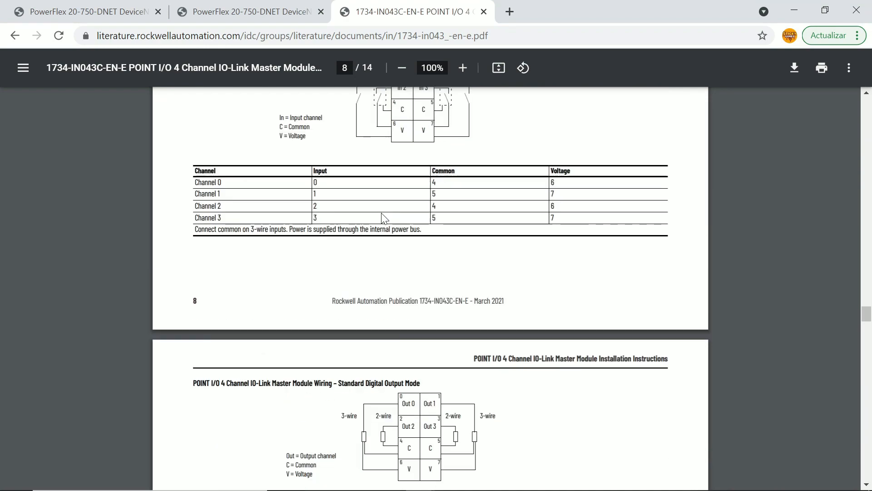
{"action": "scroll", "coordinate": [381, 214], "scroll_direction": "down", "scroll_amount": 15}
{"action": "scroll", "coordinate": [380, 213], "scroll_direction": "up", "scroll_amount": 6}
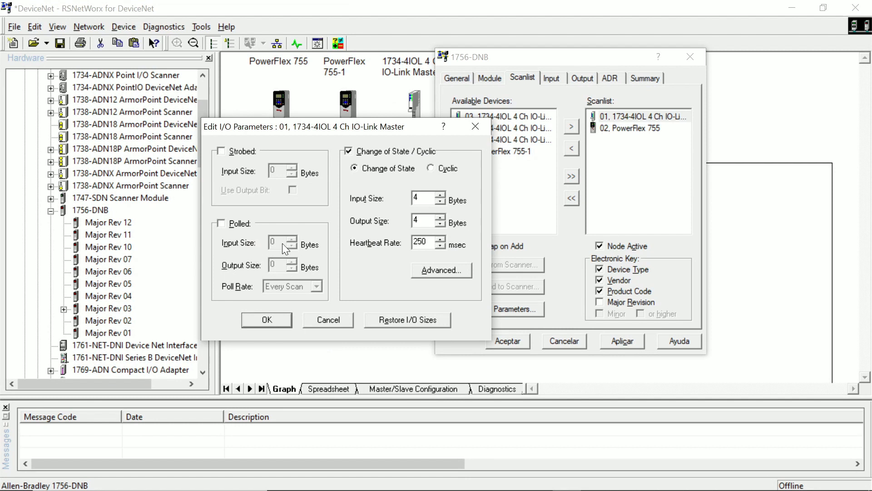
Switch the node 01 IO-Link Master from Change of State to Polled with 4-byte input and output, keep these sizes and automap the data
{"action": "double_click", "coordinate": [416, 198]}
{"action": "left_click", "coordinate": [348, 151]}
{"action": "left_click", "coordinate": [222, 223]}
{"action": "key", "text": "Tab"}
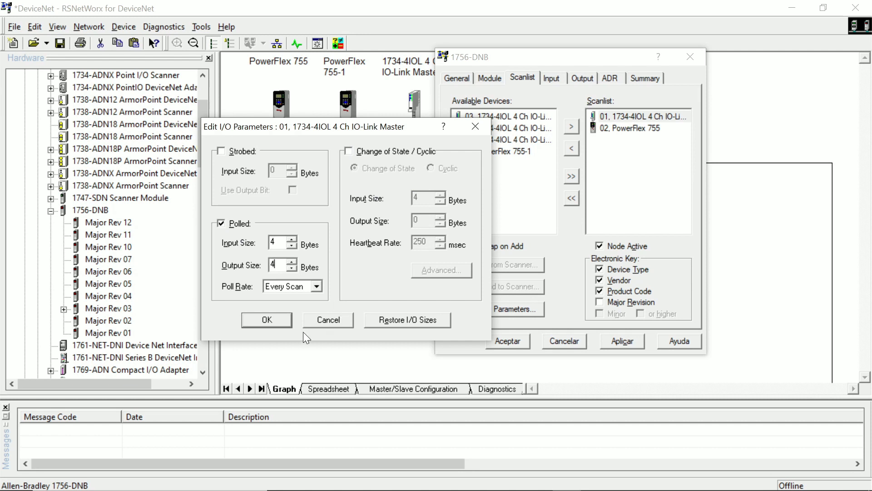
{"action": "left_click", "coordinate": [318, 286]}
{"action": "left_click", "coordinate": [318, 286]}
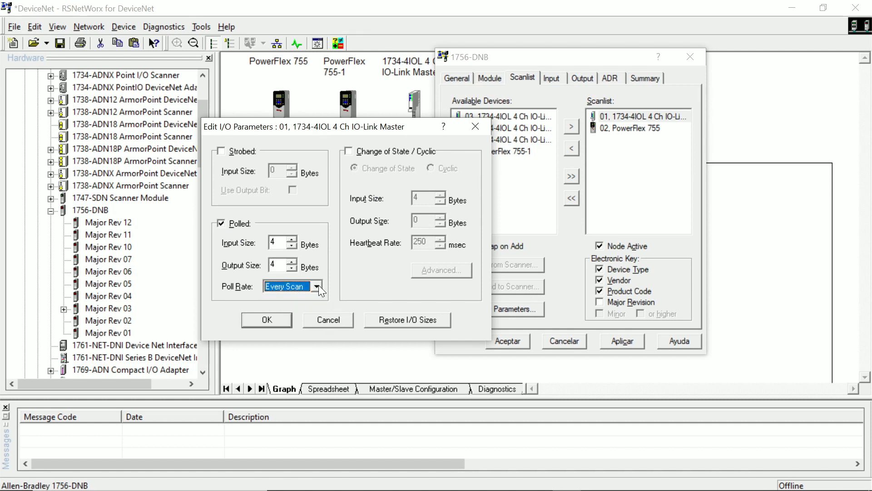
{"action": "left_click", "coordinate": [290, 315]}
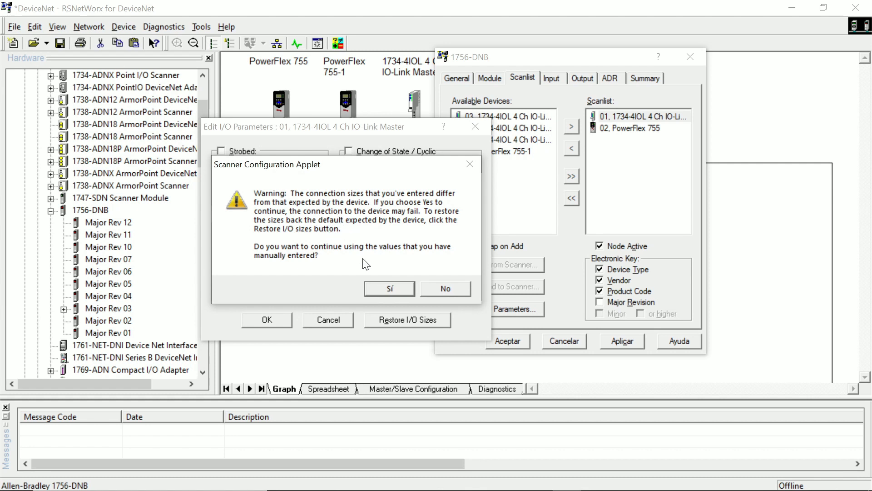
{"action": "left_click", "coordinate": [389, 287]}
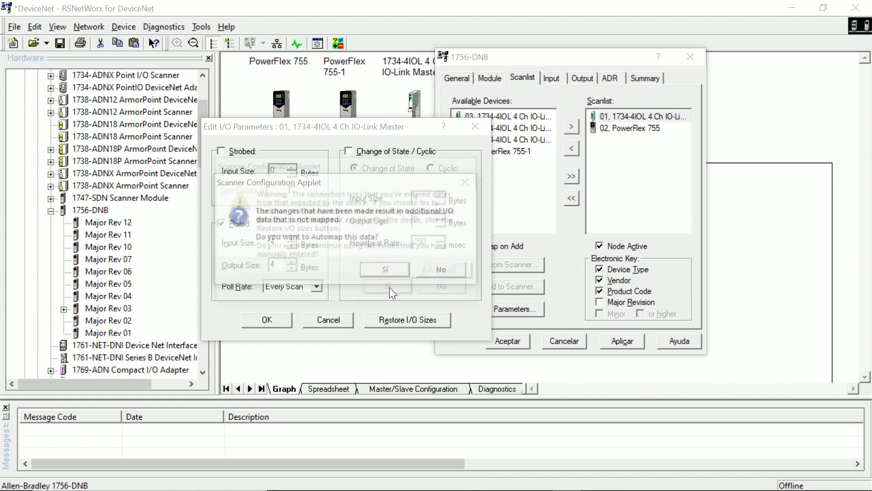
{"action": "left_click", "coordinate": [372, 269]}
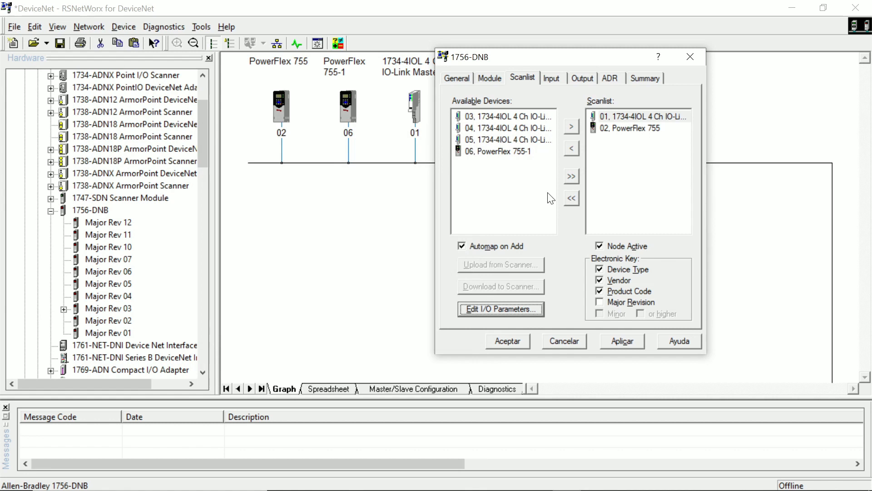
Examine the 1756-DNB input mapping and the advanced mapping details of the node 01 IO-Link Master
{"action": "left_click", "coordinate": [560, 78]}
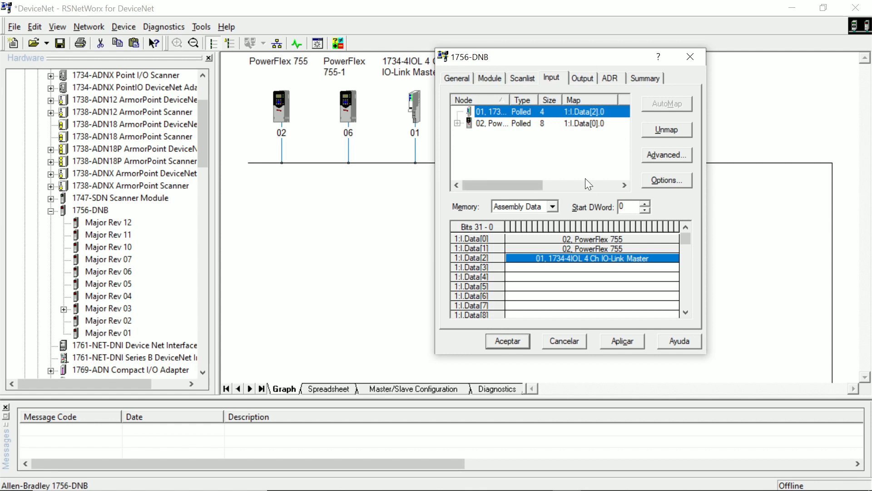
{"action": "left_click", "coordinate": [582, 259]}
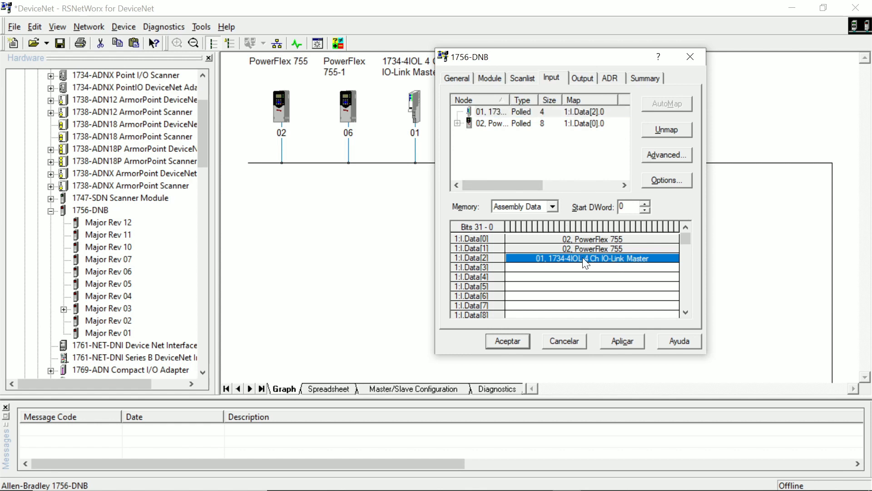
{"action": "left_click", "coordinate": [498, 111]}
{"action": "left_click", "coordinate": [538, 152]}
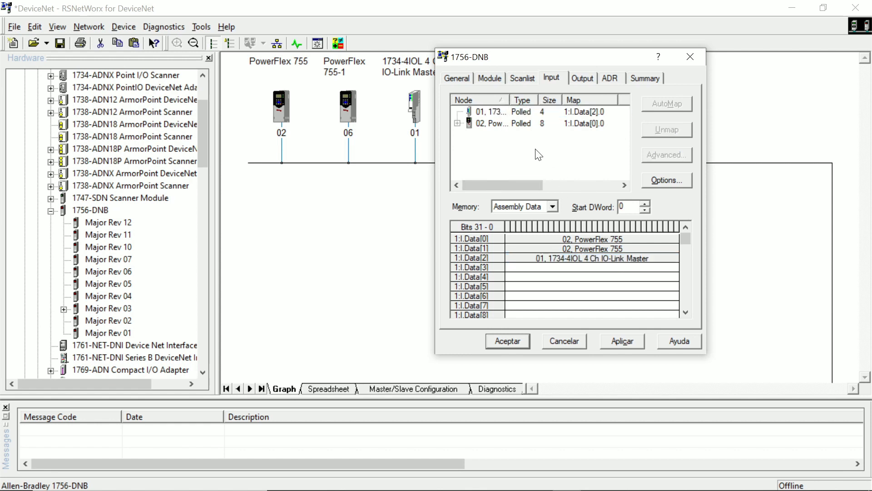
{"action": "left_click", "coordinate": [668, 157]}
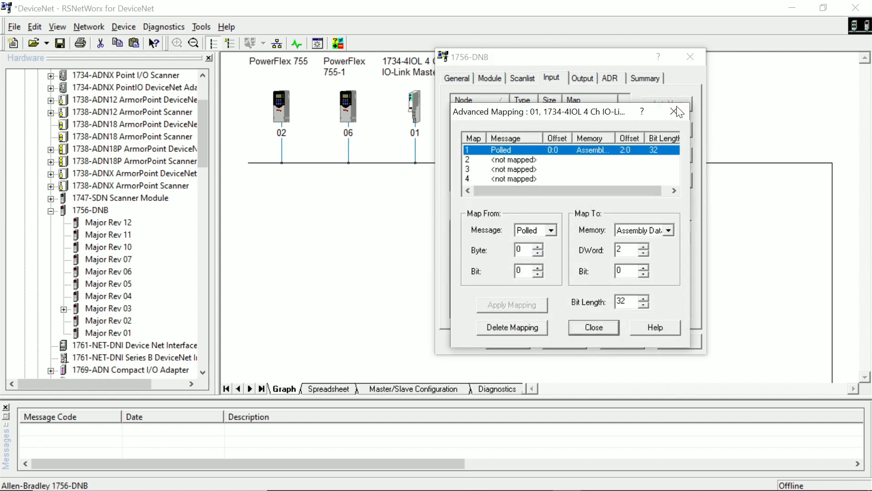
{"action": "left_click", "coordinate": [677, 112]}
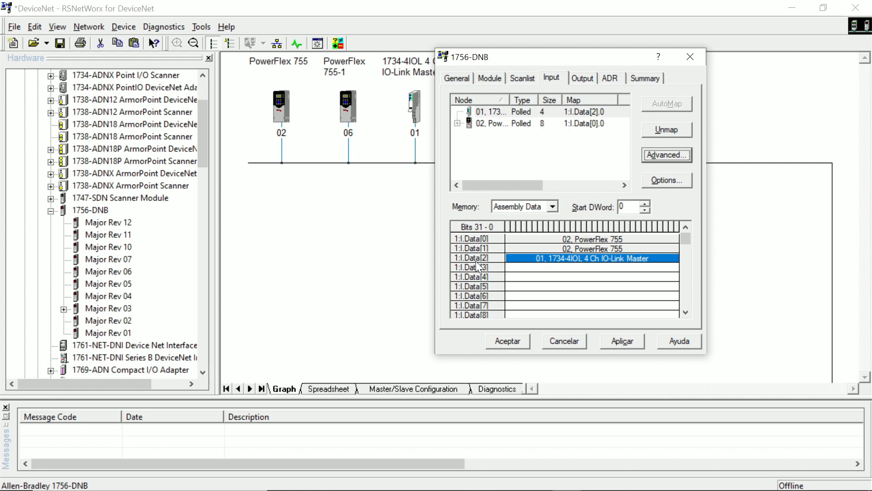
Switch to Logix Designer, compare its Local:3:I.Data tags with the RSNetWorx input map, and collapse Local:3:I.Data[7]
{"action": "key", "text": "alt+Tab"}
{"action": "key", "text": "alt+Tab"}
{"action": "key", "text": "alt+Tab"}
{"action": "key", "text": "alt+Tab"}
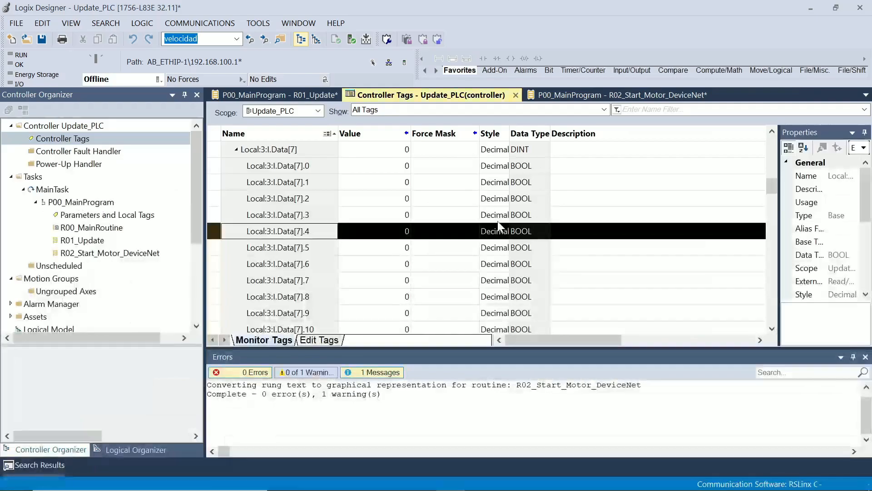
{"action": "left_click", "coordinate": [235, 201]}
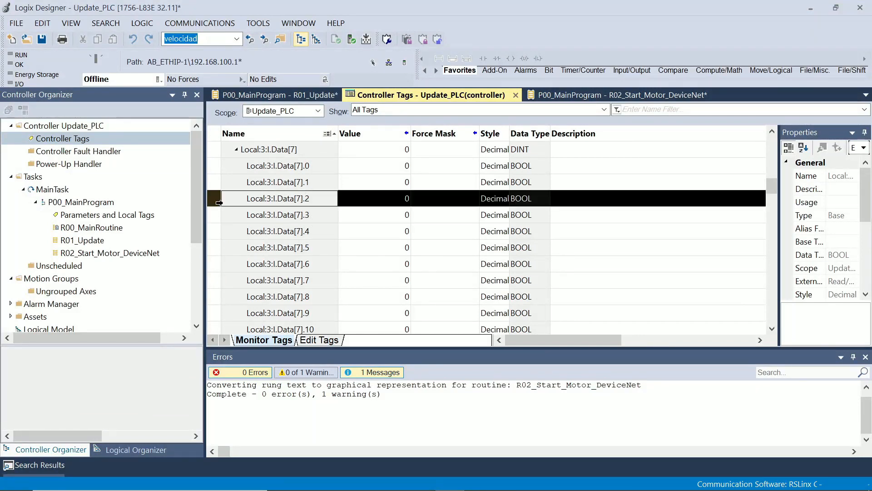
{"action": "key", "text": "alt+Tab"}
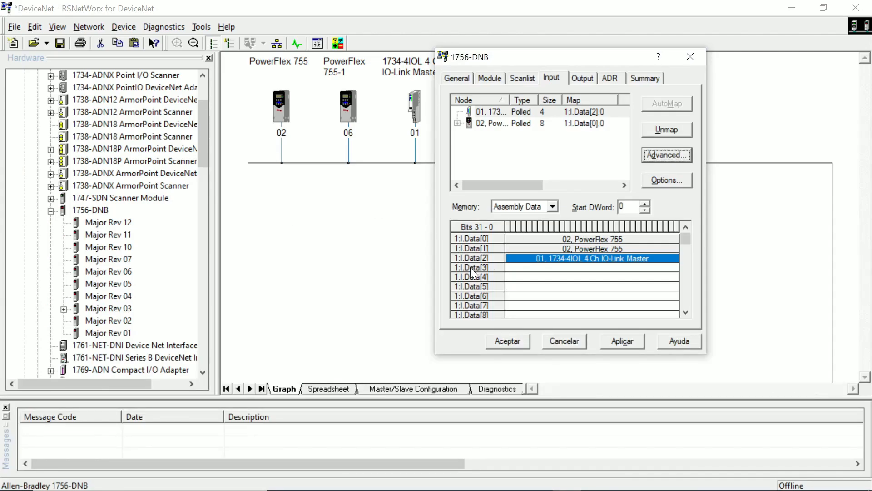
{"action": "key", "text": "alt+Tab"}
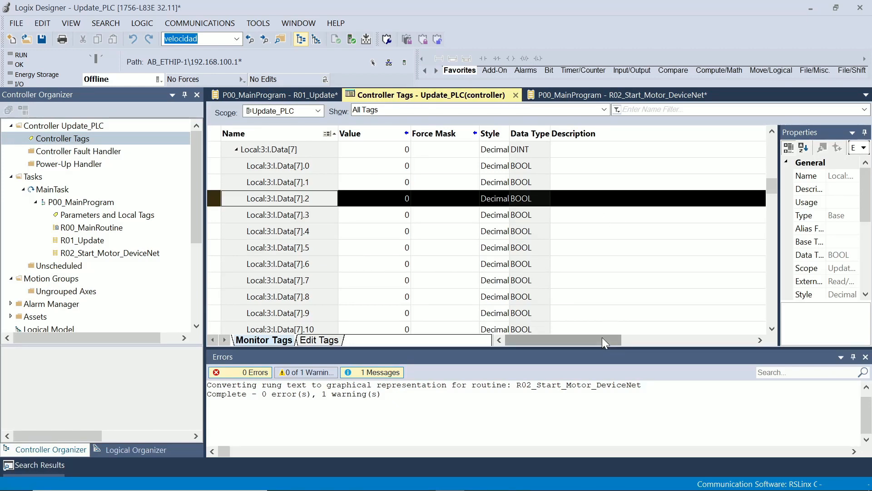
{"action": "left_click_drag", "start_coordinate": [602, 337], "coordinate": [550, 340]}
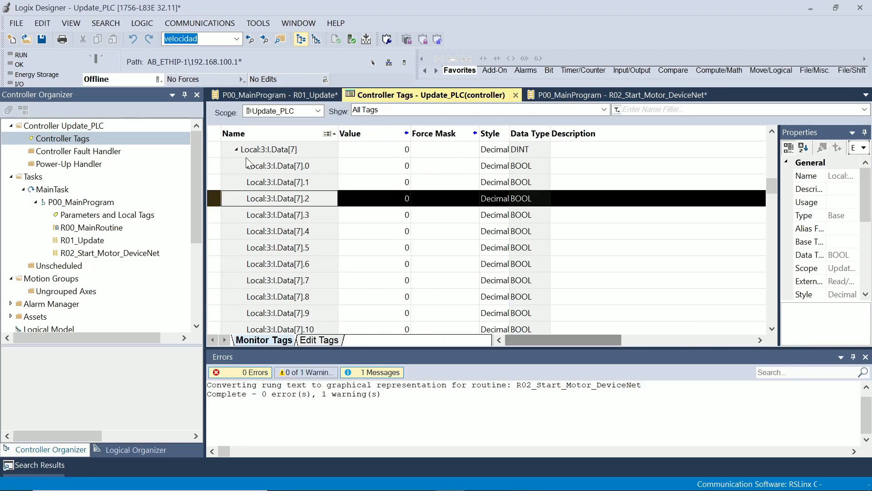
{"action": "left_click", "coordinate": [236, 149]}
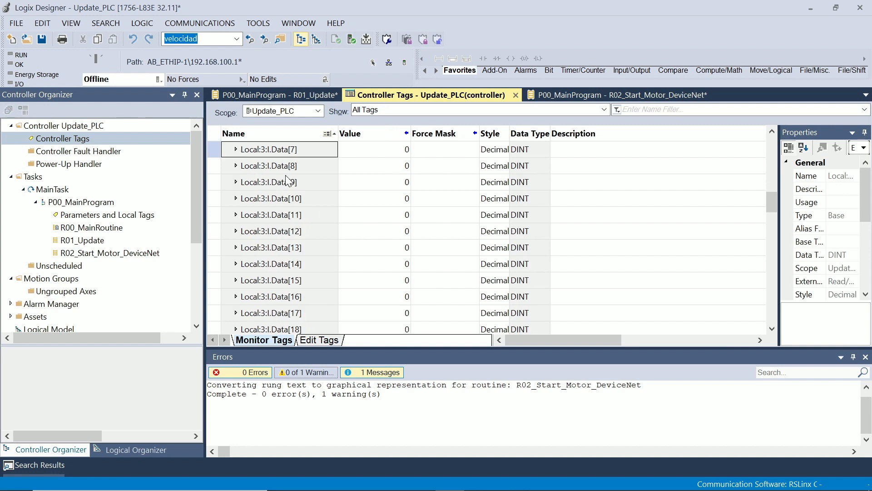
Change the description of the Local:3:I.Data[2] tag to "IO Link Status Node 01"
{"action": "scroll", "coordinate": [287, 179], "scroll_direction": "up", "scroll_amount": 3}
{"action": "left_click", "coordinate": [305, 201]}
{"action": "left_click", "coordinate": [304, 200]}
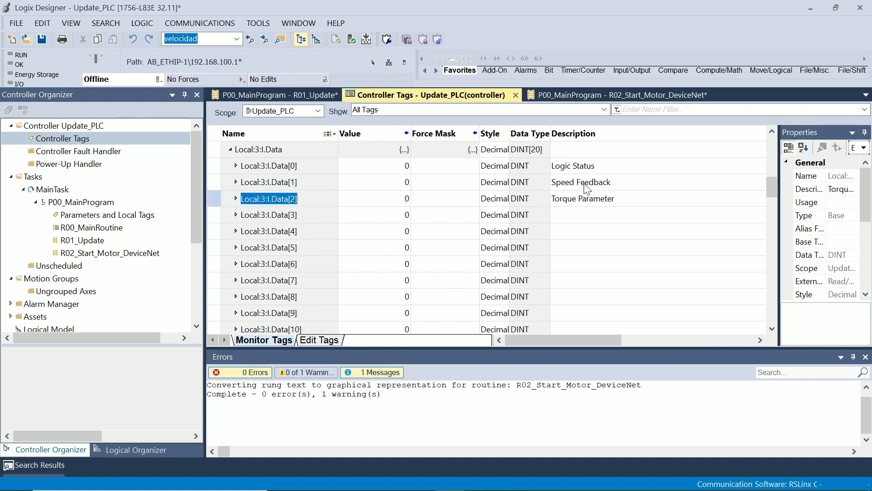
{"action": "left_click", "coordinate": [586, 198]}
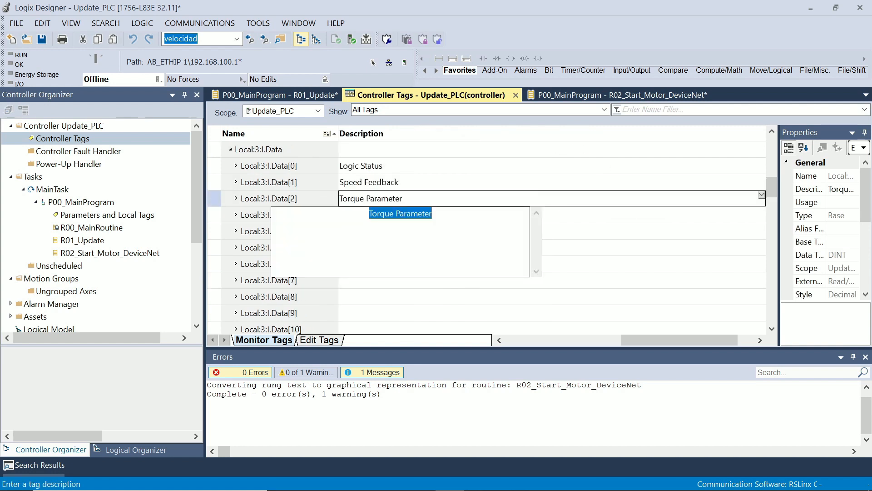
{"action": "type", "text": "IO Lin"}
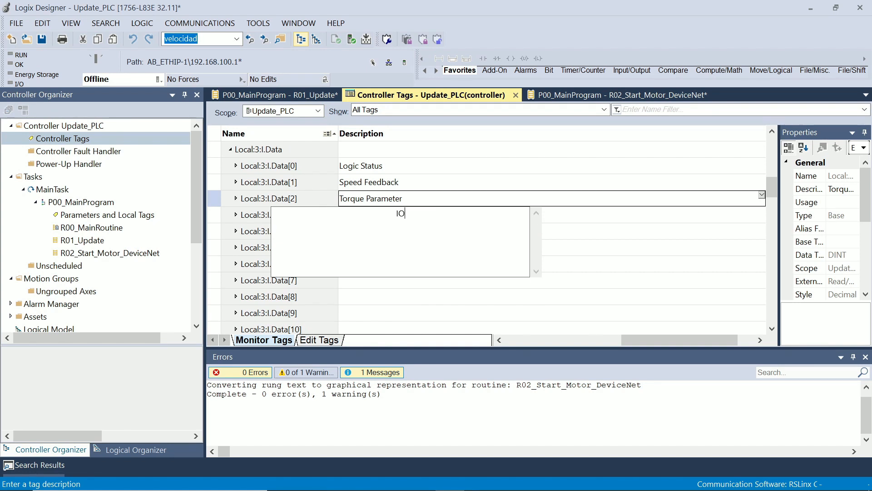
{"action": "type", "text": "k Status Node"}
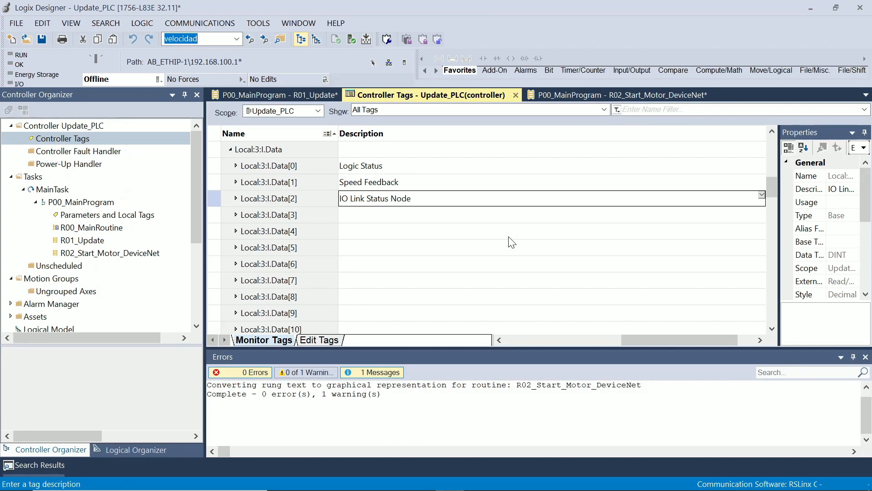
{"action": "double_click", "coordinate": [508, 204]}
{"action": "left_click", "coordinate": [580, 214]}
{"action": "type", "text": "01"}
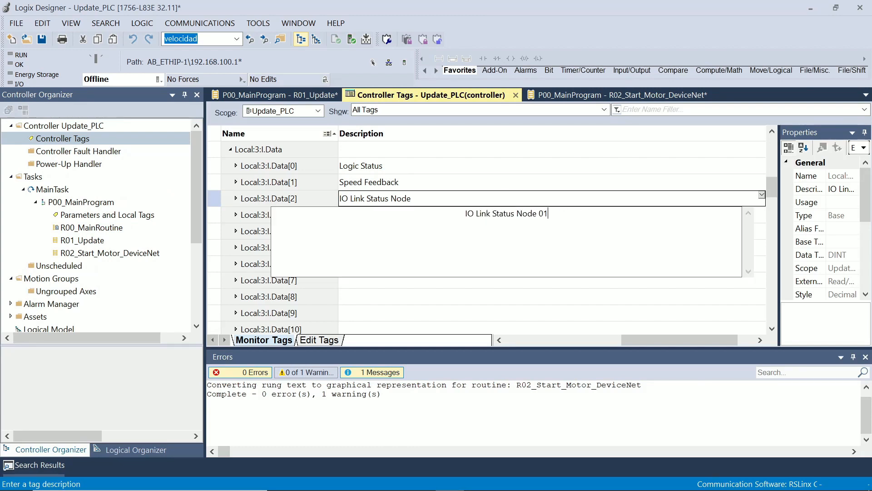
{"action": "key", "text": "Return"}
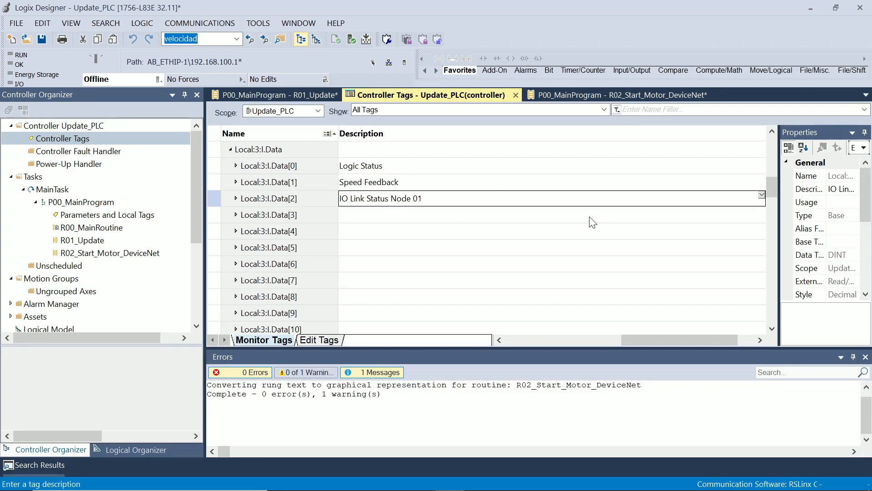
Extend the Local:3:I.Data[0] description to "Logic Status PoweFlex 755 Node 02" and copy the added text
{"action": "left_click", "coordinate": [574, 343]}
{"action": "double_click", "coordinate": [441, 172]}
{"action": "key", "text": "End"}
{"action": "type", "text": "P"}
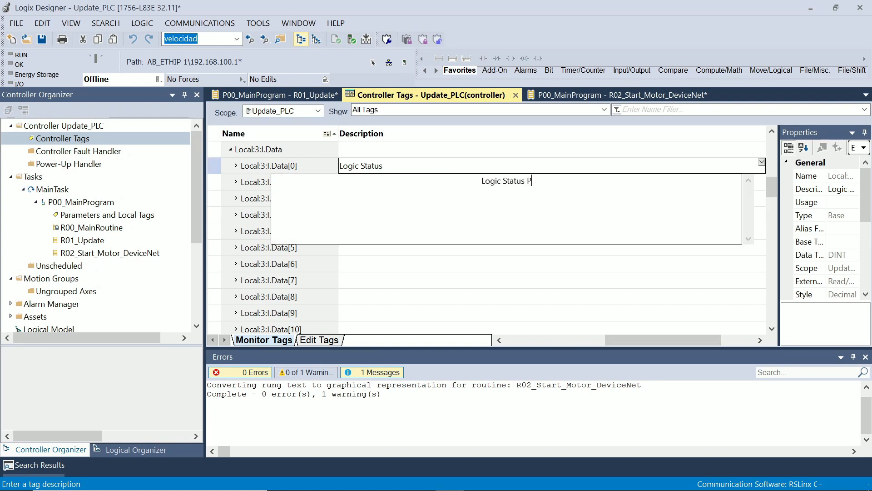
{"action": "type", "text": "oweFlex "}
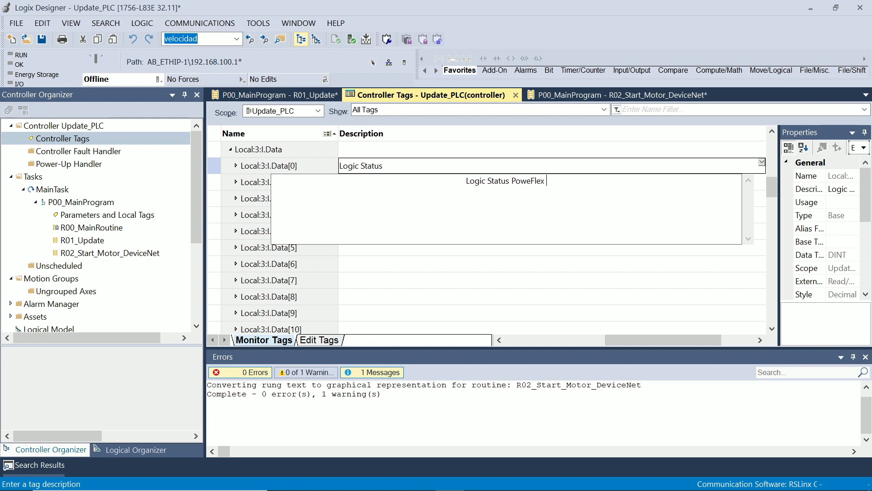
{"action": "type", "text": "7"}
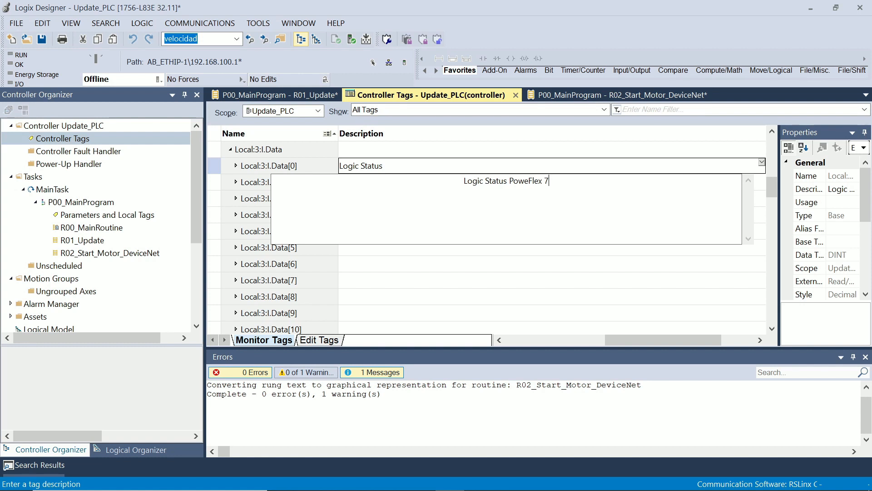
{"action": "type", "text": "55 Node 02"}
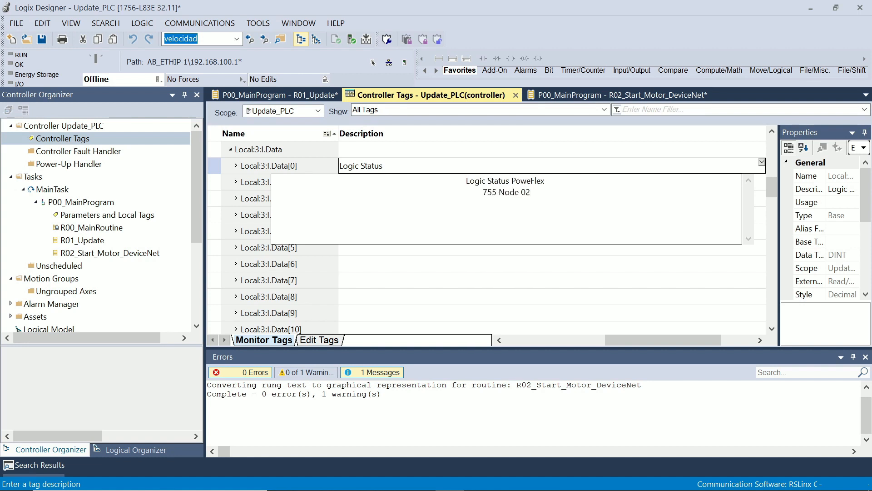
{"action": "left_click_drag", "start_coordinate": [531, 192], "coordinate": [512, 181]}
{"action": "key", "text": "ctrl+c"}
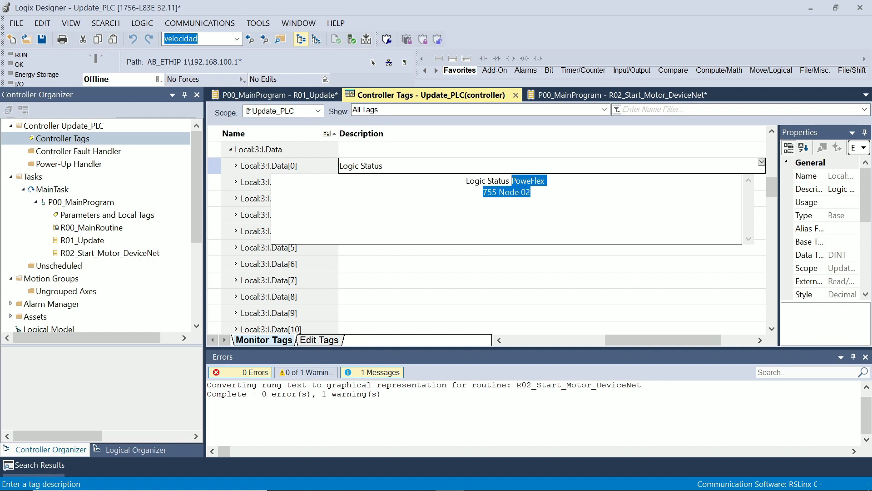
{"action": "left_click", "coordinate": [569, 252]}
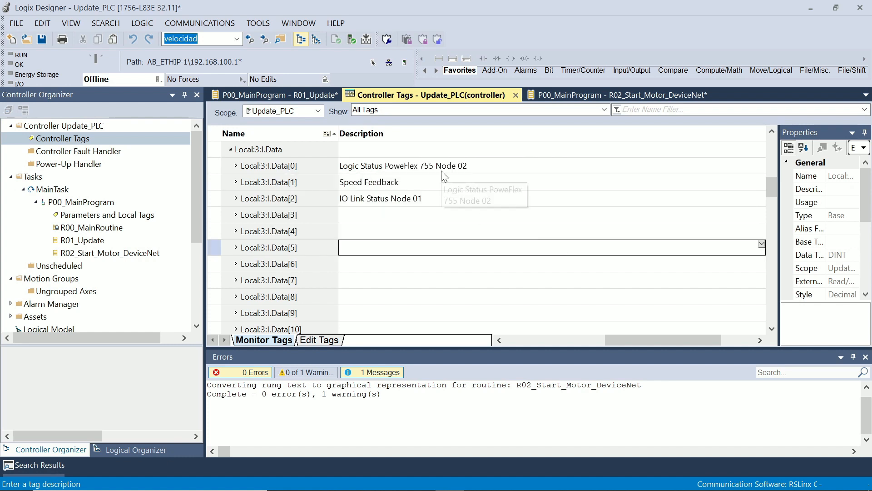
Append the copied "PoweFlex 755 Node 02" to the Speed Feedback description of Local:3:I.Data[1]
{"action": "double_click", "coordinate": [457, 187]}
{"action": "key", "text": "Right"}
{"action": "key", "text": "ctrl+v"}
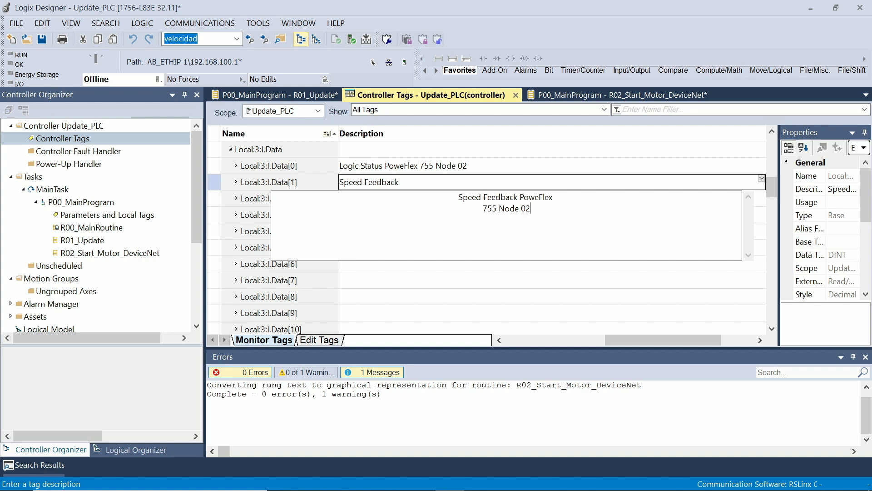
{"action": "left_click", "coordinate": [578, 280]}
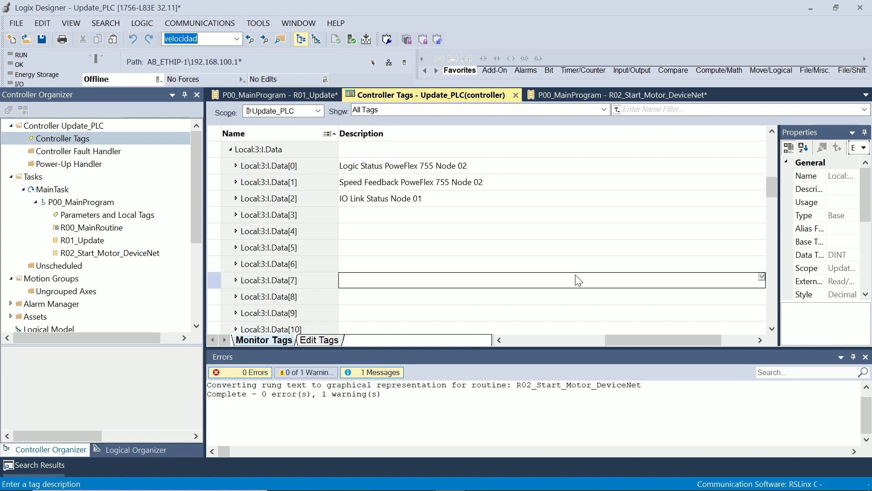
Look into the bits of Local:3:I.Data[2], collapse them, and view the Local:3:O.Data output tags with their values and descriptions
{"action": "left_click", "coordinate": [313, 216]}
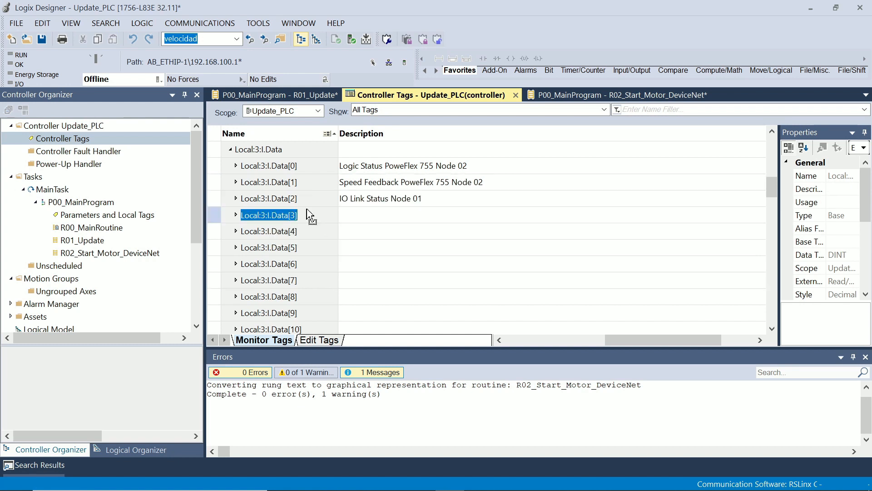
{"action": "left_click", "coordinate": [296, 199]}
{"action": "left_click", "coordinate": [235, 198]}
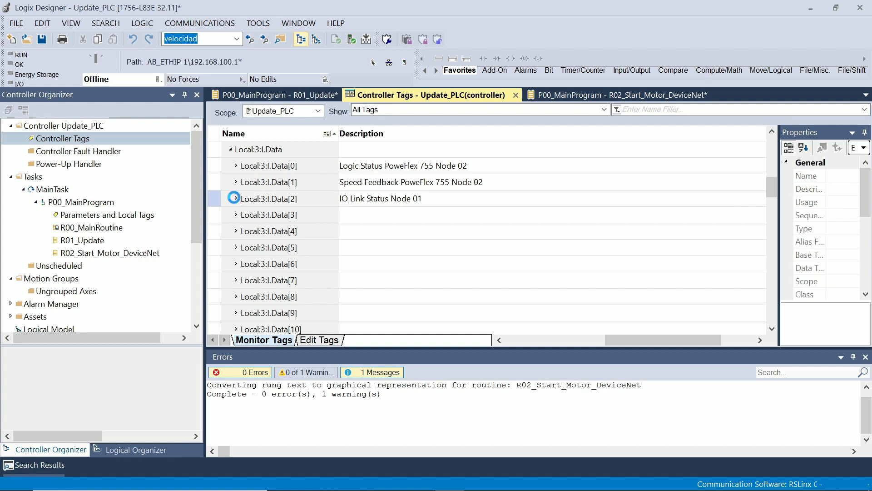
{"action": "left_click", "coordinate": [236, 150]}
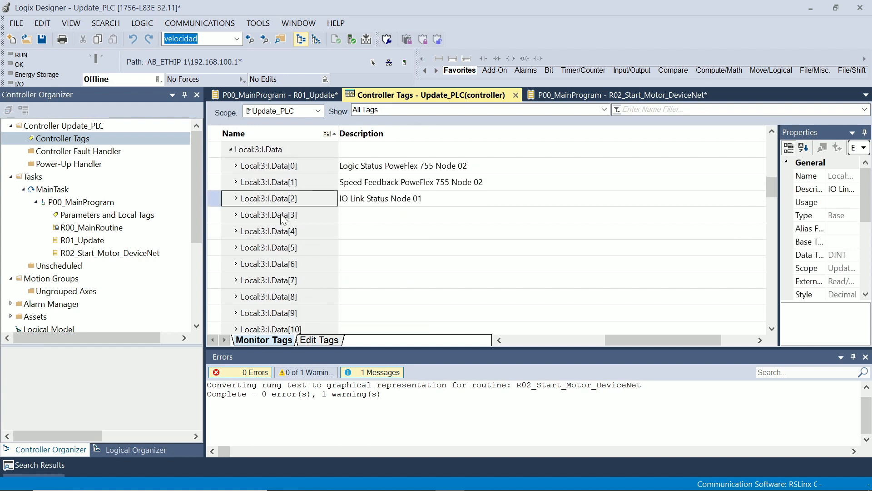
{"action": "scroll", "coordinate": [279, 216], "scroll_direction": "down", "scroll_amount": 10}
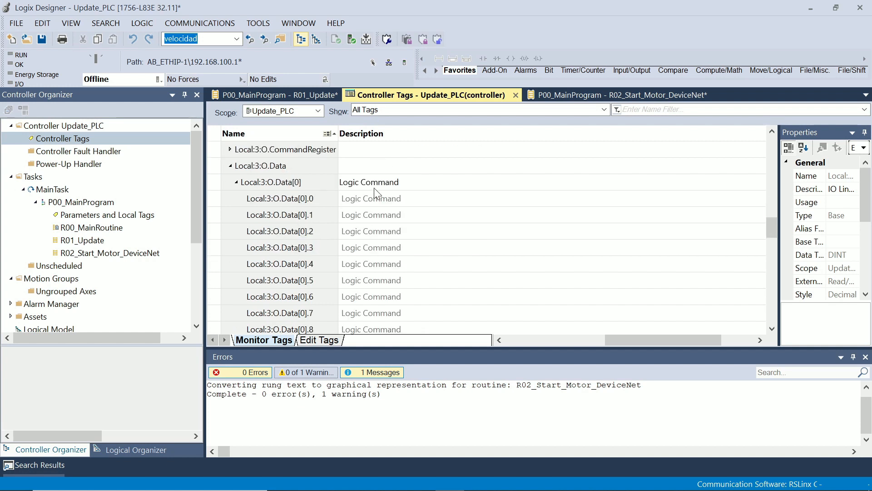
{"action": "left_click", "coordinate": [560, 339]}
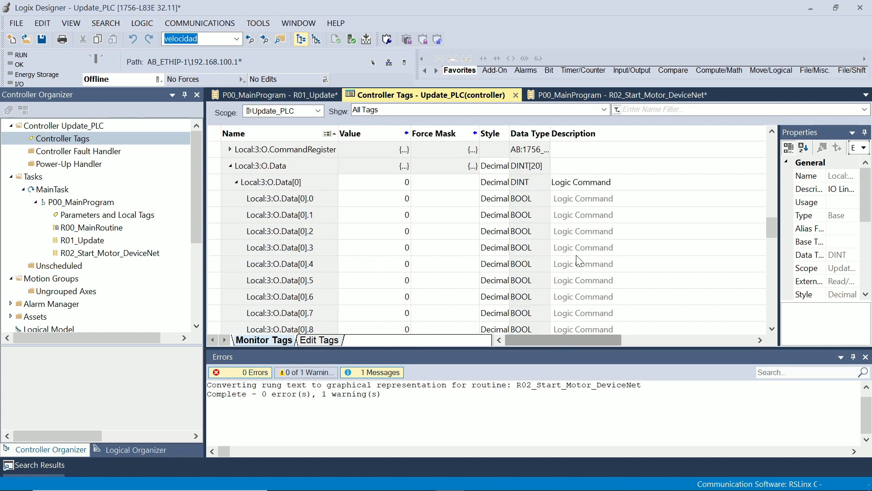
Collapse the bits of Local:3:O.Data[0] and open the description of Local:3:O.Data[2] for editing
{"action": "left_click", "coordinate": [235, 183]}
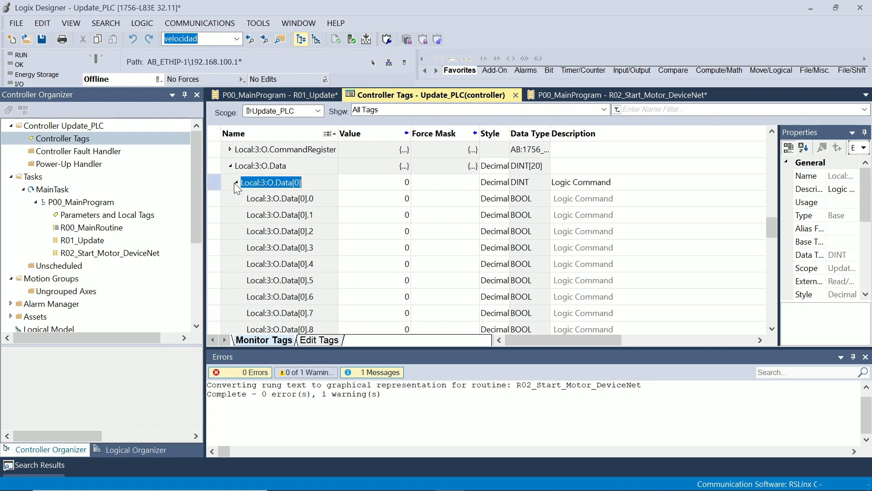
{"action": "left_click", "coordinate": [236, 183]}
{"action": "double_click", "coordinate": [614, 215]}
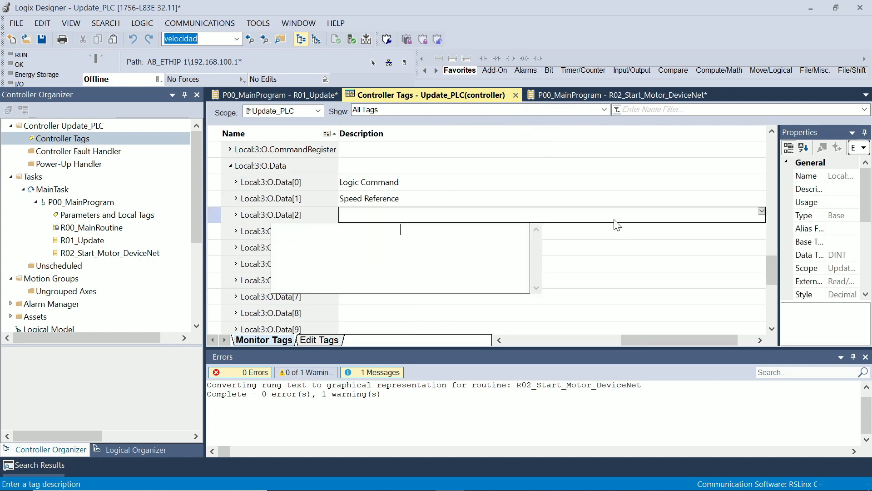
Switch to RSNetWorx for DeviceNet and add node 06, PowerFlex 755-1, to the 1756-DNB scanlist
{"action": "key", "text": "alt+Tab"}
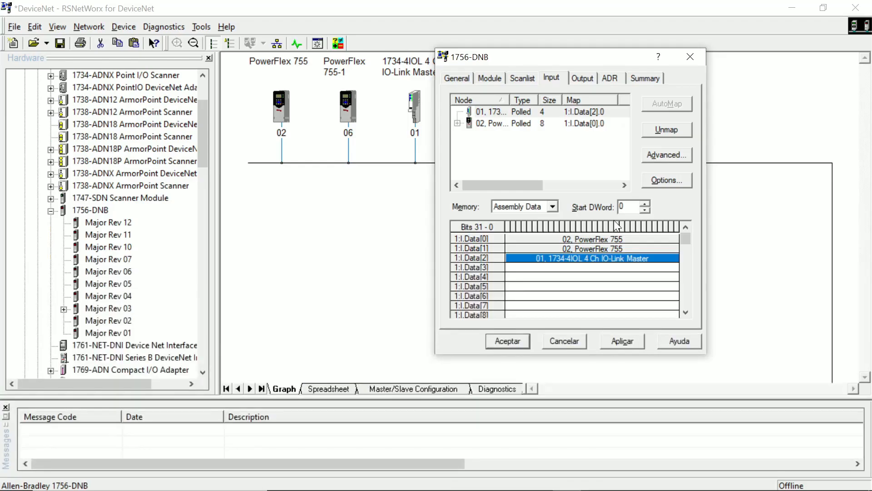
{"action": "left_click", "coordinate": [516, 81]}
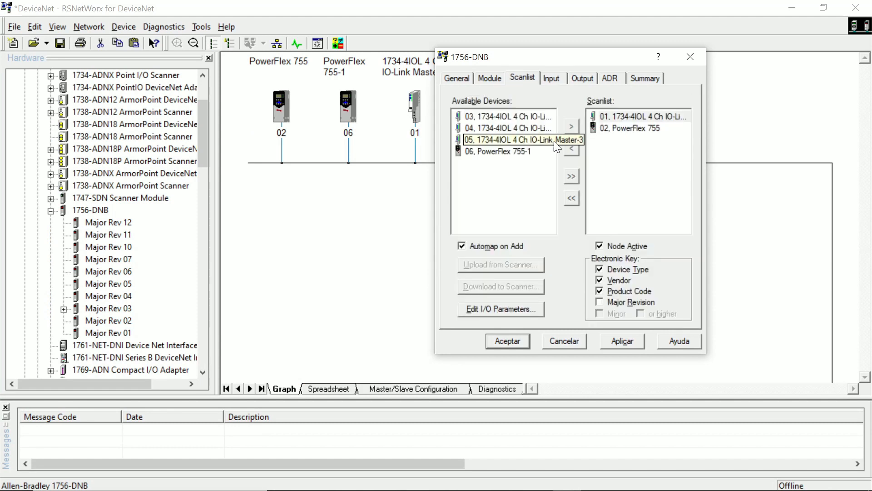
{"action": "left_click", "coordinate": [512, 153]}
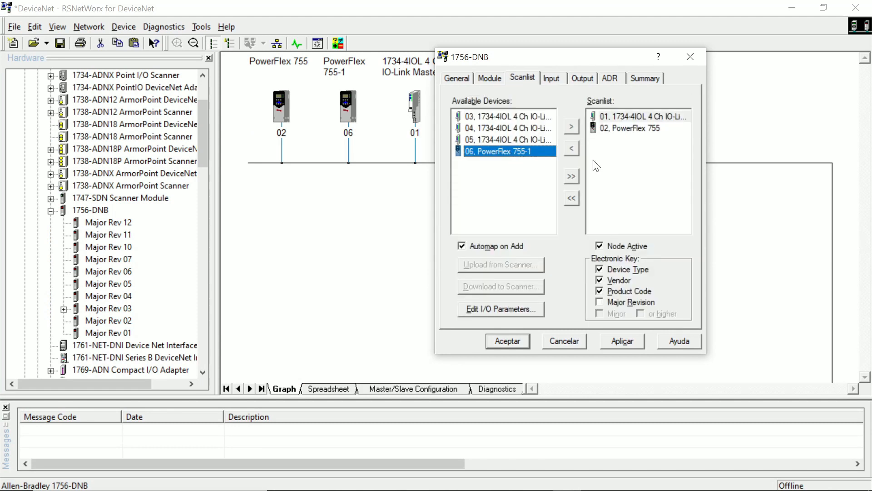
{"action": "left_click", "coordinate": [571, 127]}
Add the 1734-4IOL IO-Link masters at nodes 05, 04 and 03 to the scanlist, acknowledging the messages
{"action": "left_click", "coordinate": [523, 139]}
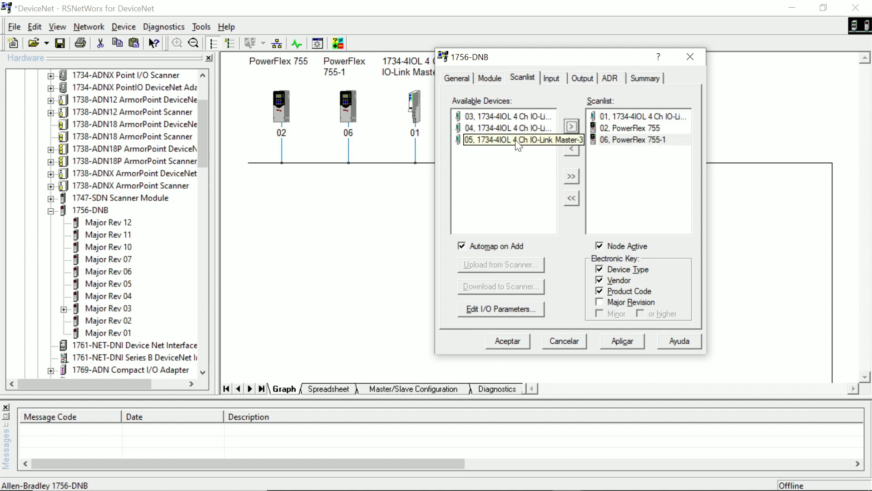
{"action": "left_click", "coordinate": [570, 123]}
{"action": "left_click", "coordinate": [661, 260]}
{"action": "left_click", "coordinate": [546, 128]}
{"action": "left_click", "coordinate": [571, 126]}
{"action": "left_click", "coordinate": [667, 258]}
{"action": "left_click", "coordinate": [509, 116]}
{"action": "left_click", "coordinate": [571, 126]}
{"action": "left_click", "coordinate": [668, 260]}
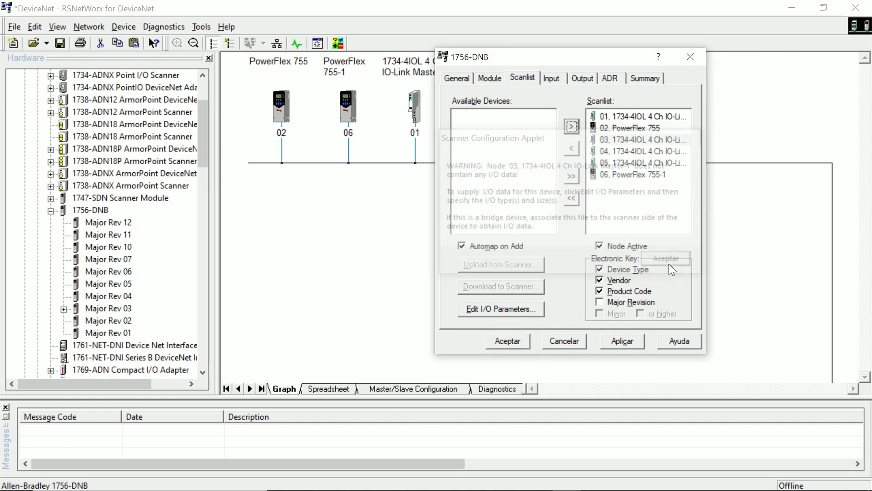
Review the scanner's input and output mappings and accept the 1756-DNB configuration
{"action": "left_click", "coordinate": [564, 78]}
{"action": "left_click", "coordinate": [591, 76]}
{"action": "left_click", "coordinate": [561, 77]}
{"action": "left_click", "coordinate": [587, 77]}
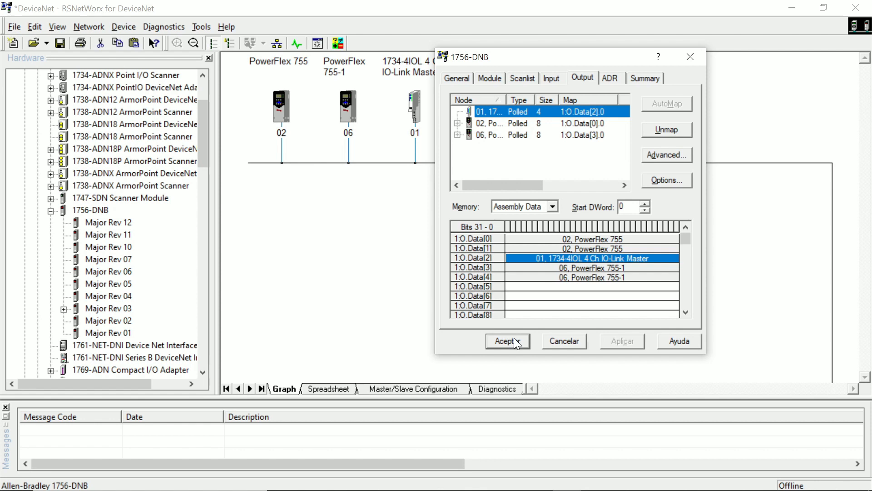
{"action": "left_click", "coordinate": [514, 337]}
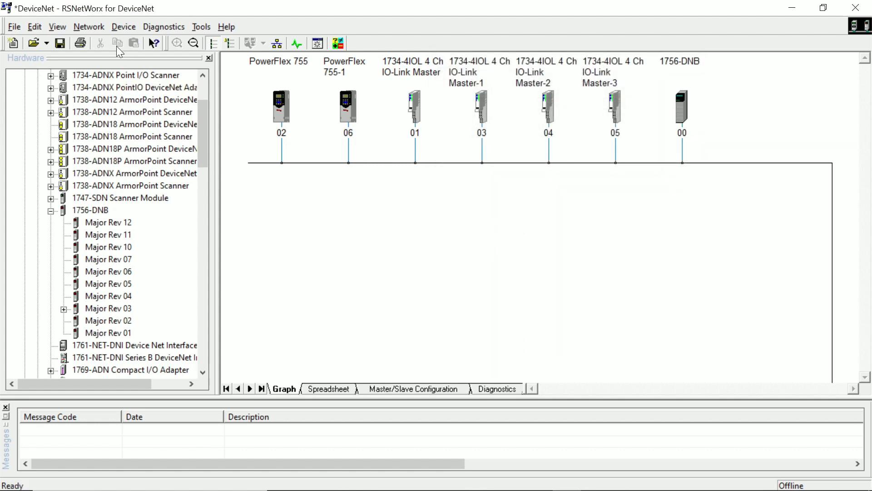
Save the network configuration as DeviceNet in the Networks folder and look at the available network commands
{"action": "left_click", "coordinate": [61, 43]}
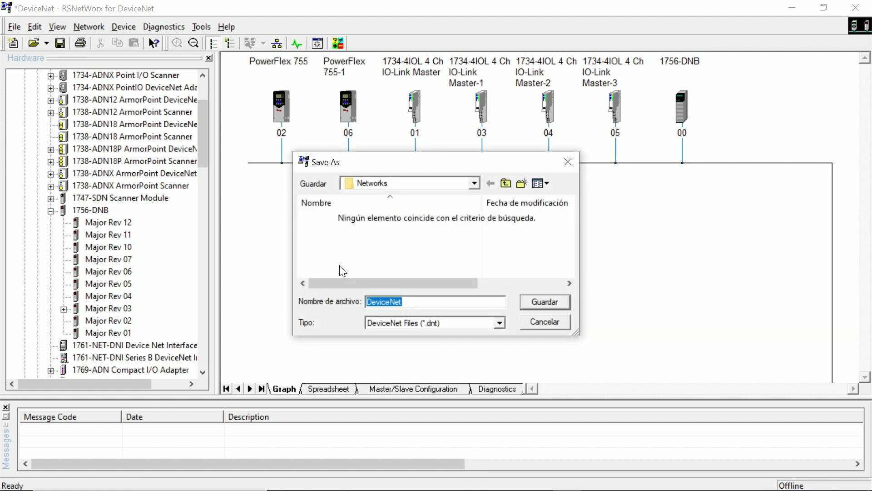
{"action": "left_click", "coordinate": [531, 302]}
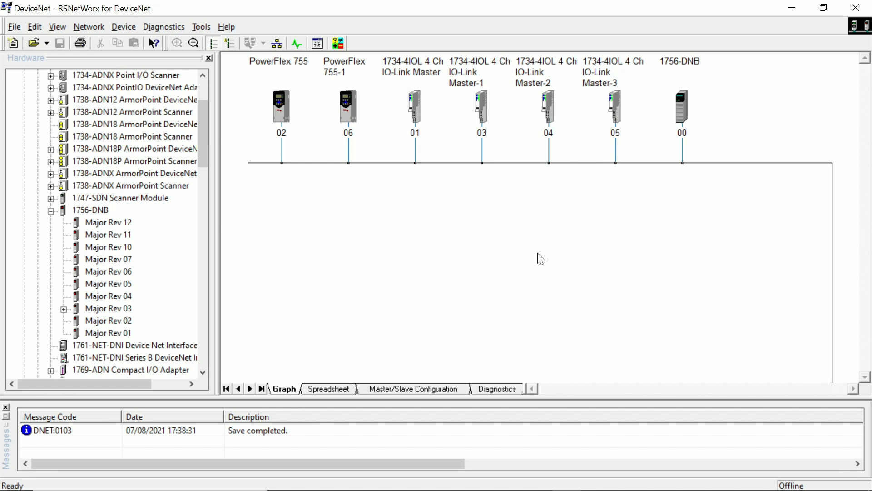
{"action": "left_click", "coordinate": [72, 29]}
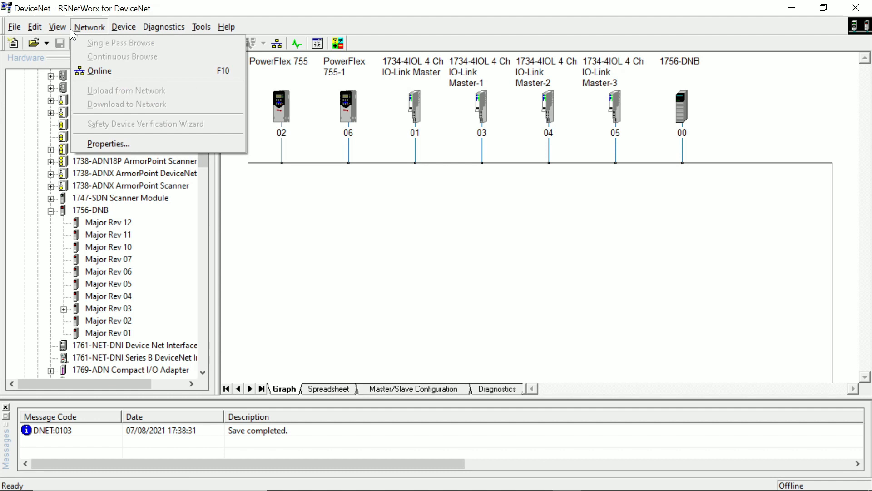
{"action": "left_click", "coordinate": [489, 210]}
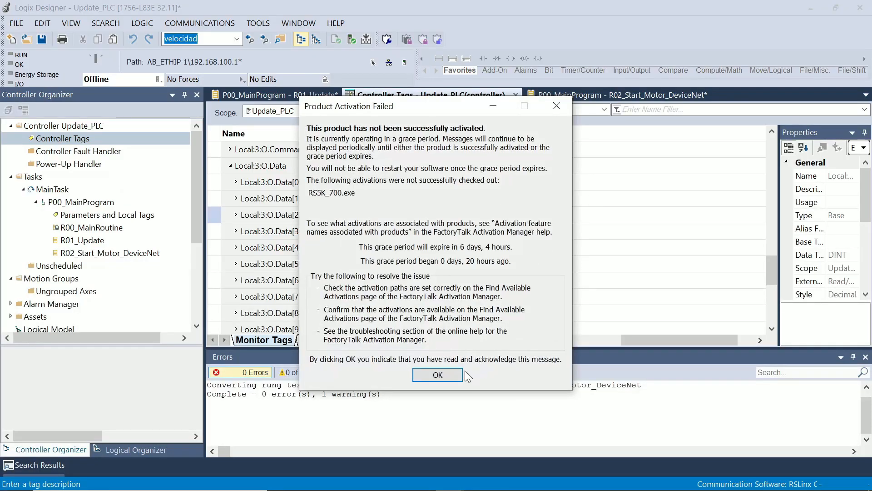
Switch to Logix Designer and review the descriptions of the Local:3:I.Data input tags
{"action": "left_click", "coordinate": [452, 368]}
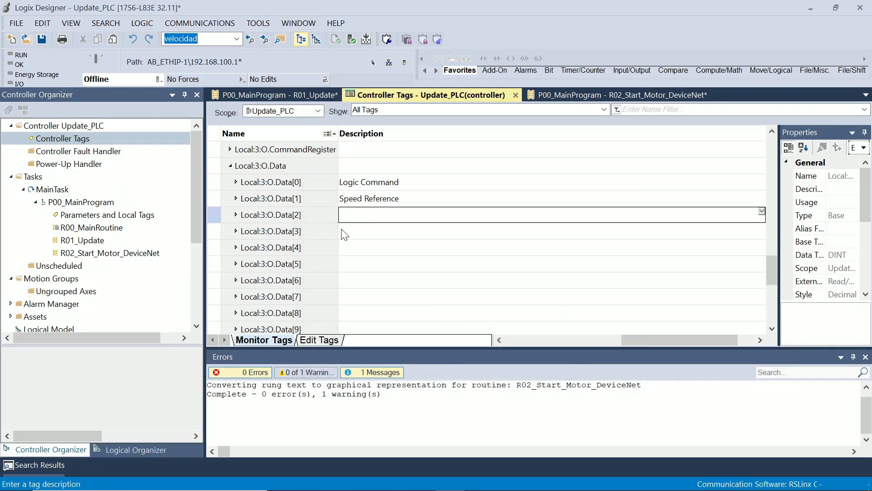
{"action": "scroll", "coordinate": [345, 234], "scroll_direction": "up", "scroll_amount": 6}
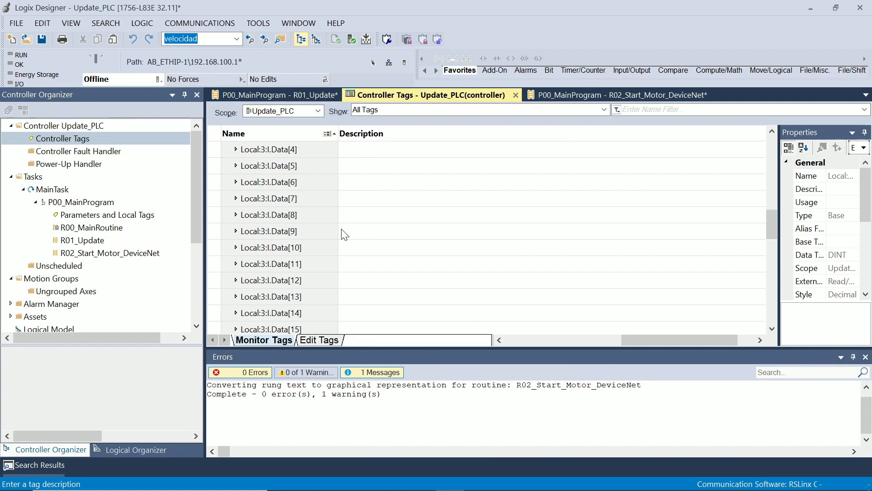
{"action": "scroll", "coordinate": [345, 234], "scroll_direction": "up", "scroll_amount": 3}
{"action": "scroll", "coordinate": [432, 268], "scroll_direction": "down", "scroll_amount": 2}
{"action": "scroll", "coordinate": [435, 273], "scroll_direction": "down", "scroll_amount": 2}
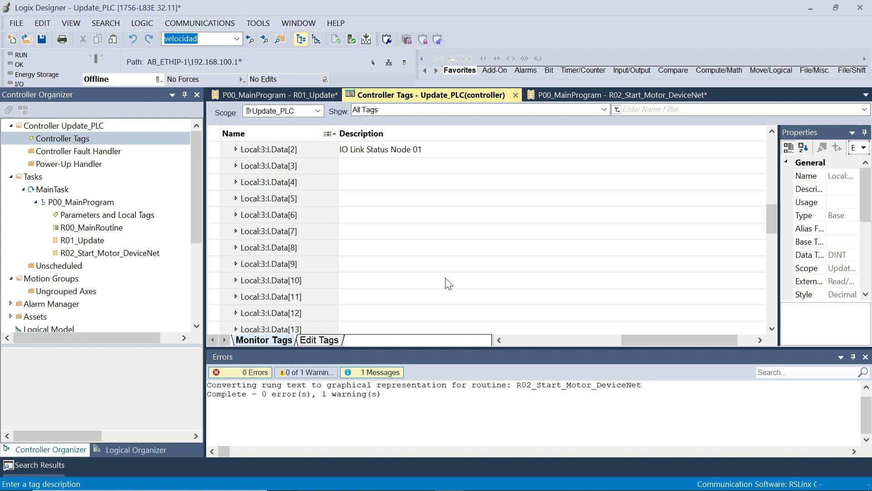
Return to RSNetWorx for DeviceNet, deselect the drive and look at the online and download network commands
{"action": "key", "text": "alt+Tab"}
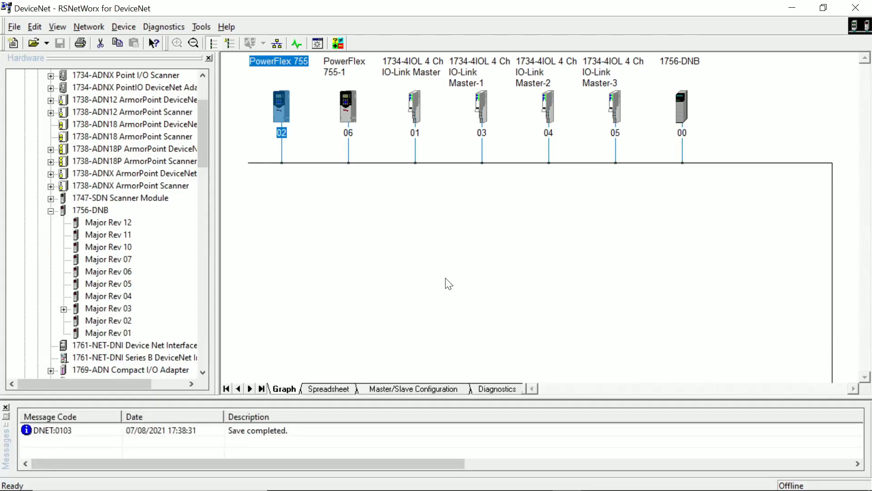
{"action": "left_click", "coordinate": [448, 284]}
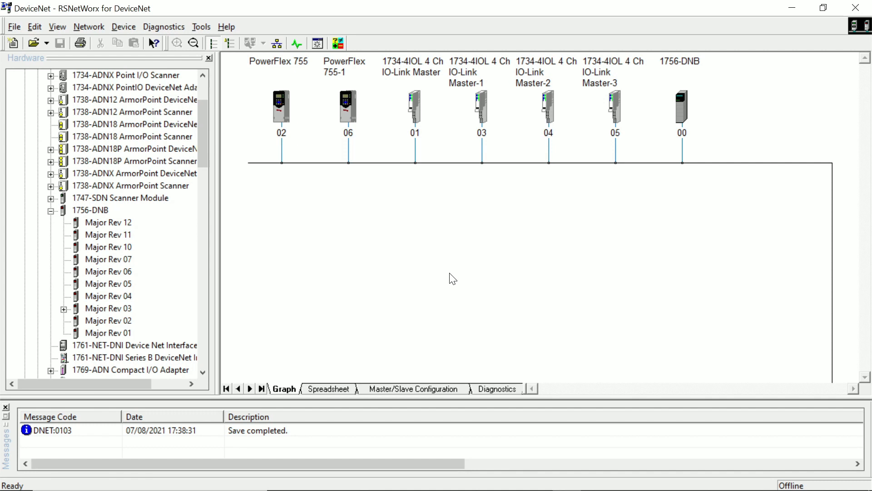
{"action": "left_click", "coordinate": [90, 27]}
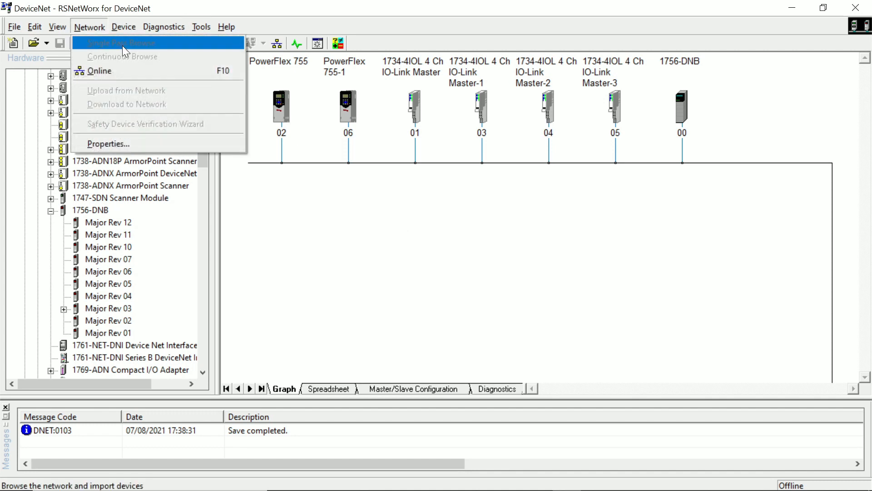
{"action": "left_click", "coordinate": [565, 209]}
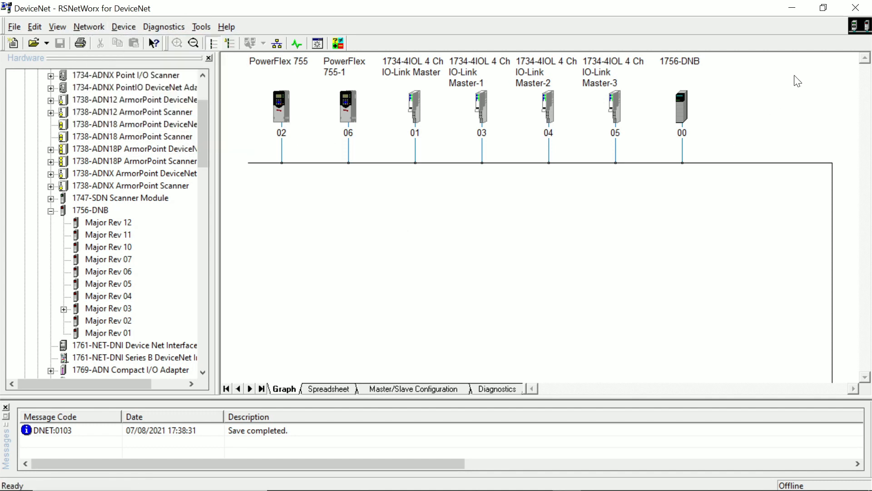
Open the 1756-DNB properties, examine its scanlist and input mapping, and close them
{"action": "left_click", "coordinate": [683, 109]}
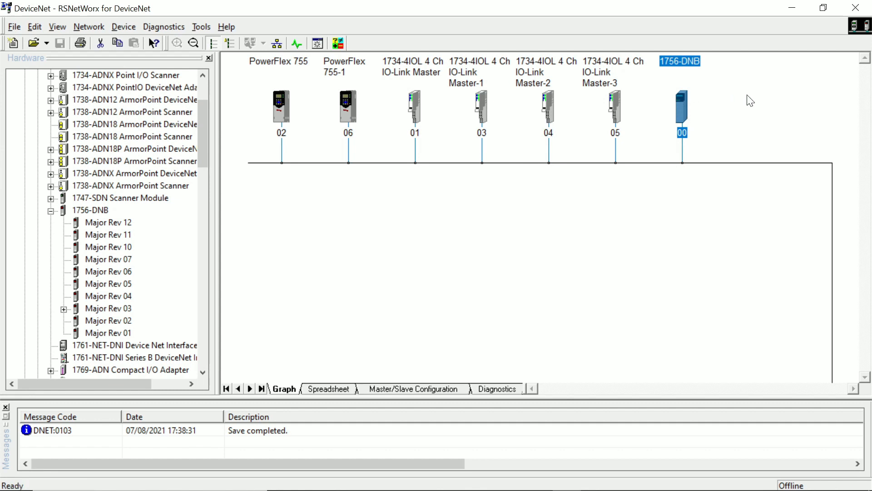
{"action": "double_click", "coordinate": [684, 105]}
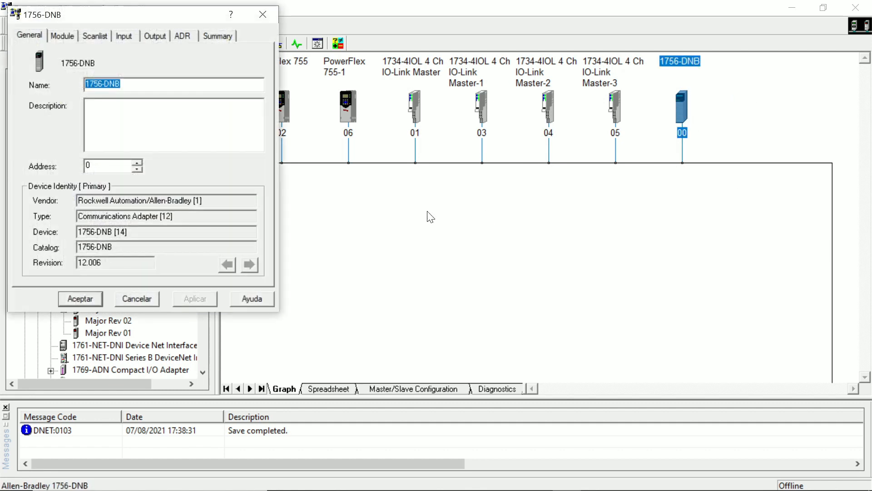
{"action": "left_click", "coordinate": [102, 37]}
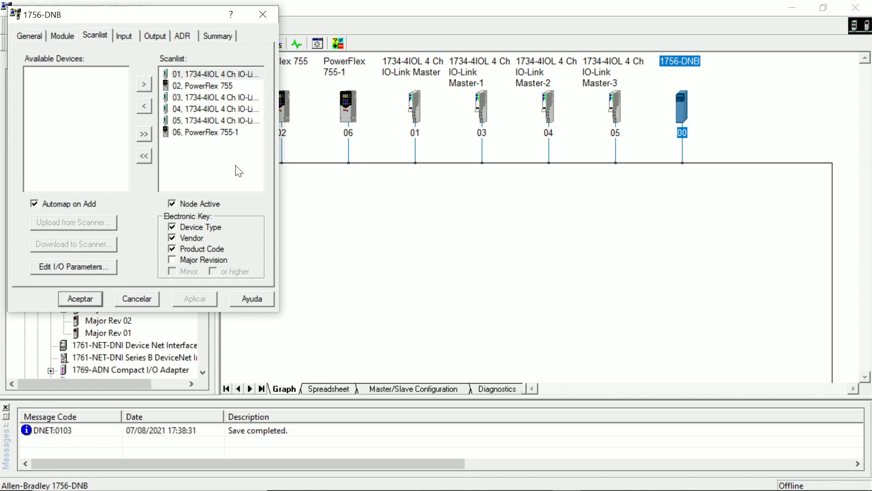
{"action": "left_click", "coordinate": [130, 36]}
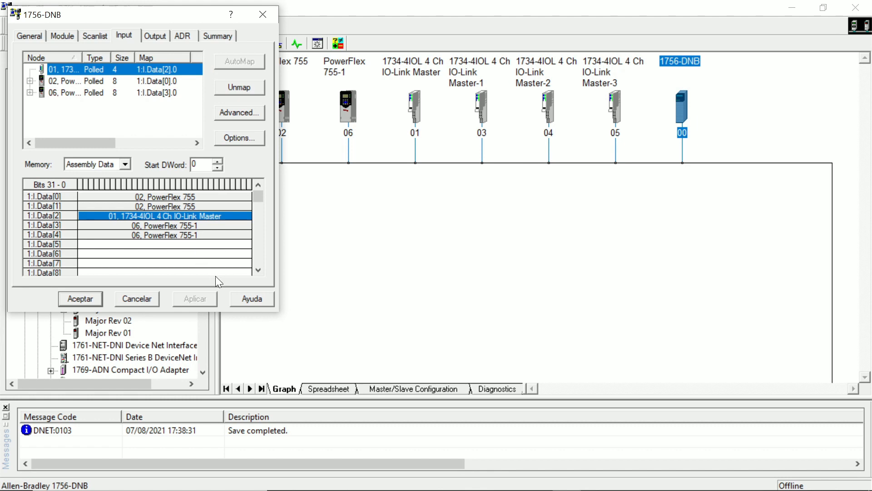
{"action": "left_click", "coordinate": [263, 15]}
Switch to Logix Designer and bring the described Local:3:I.Data[0] to Data[2] tags into view
{"action": "key", "text": "alt+Tab"}
{"action": "scroll", "coordinate": [380, 218], "scroll_direction": "up", "scroll_amount": 4}
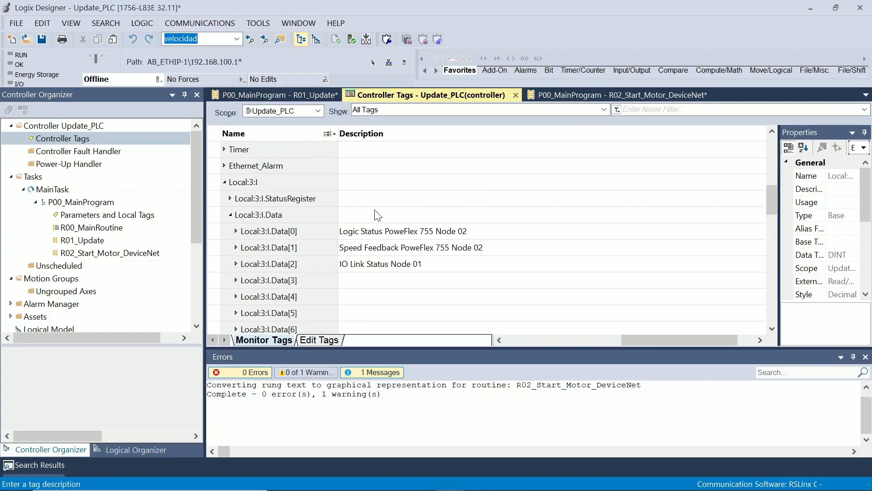
{"action": "scroll", "coordinate": [381, 221], "scroll_direction": "down", "scroll_amount": 2}
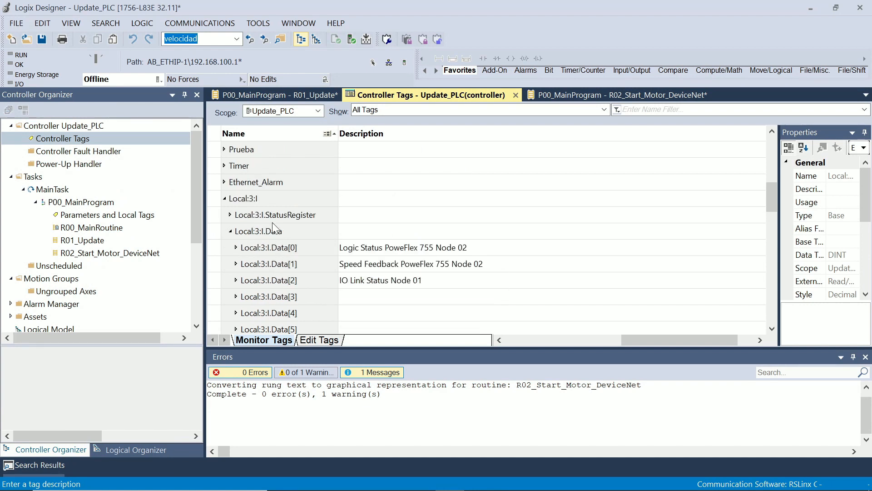
Go back to RSNetWorx for DeviceNet and highlight the PowerFlex 755-1 entries 1:I.Data[3] and 1:I.Data[4] in the 1756-DNB input mapping
{"action": "key", "text": "alt+Tab"}
{"action": "key", "text": "alt+Tab"}
{"action": "key", "text": "Escape"}
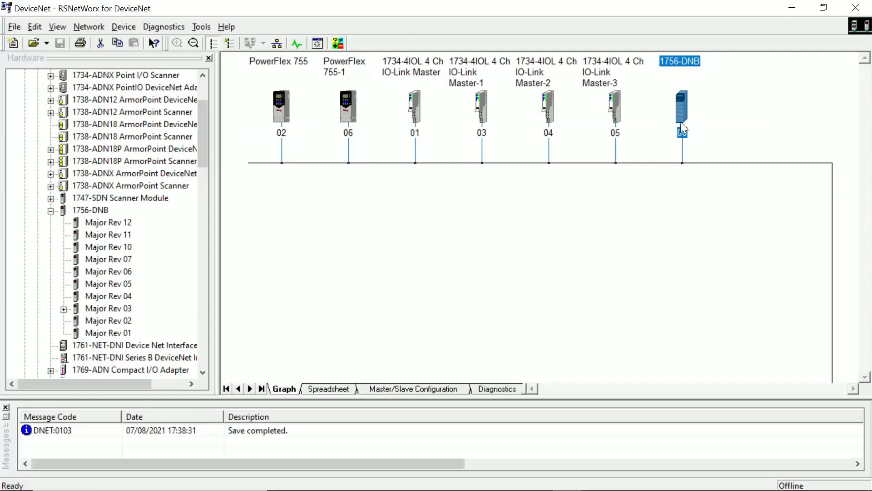
{"action": "double_click", "coordinate": [686, 107]}
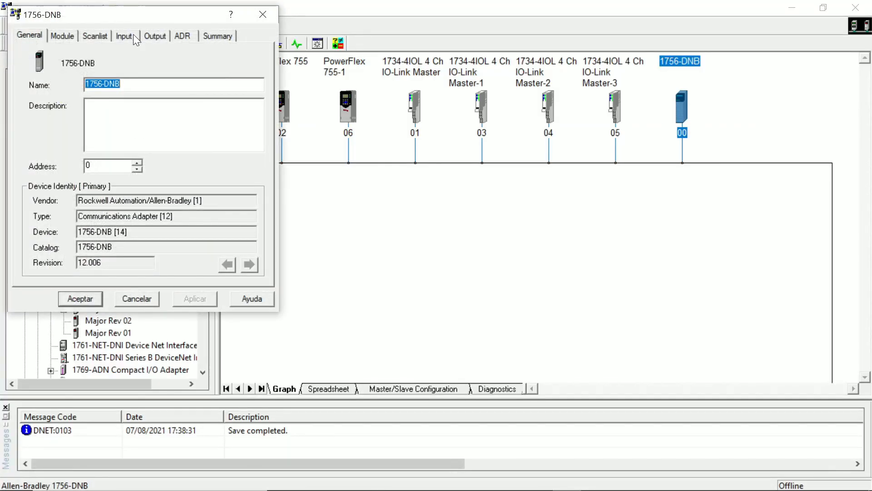
{"action": "left_click", "coordinate": [132, 35]}
{"action": "left_click_drag", "start_coordinate": [64, 224], "coordinate": [61, 231]}
Open the Local:3:I.Data[3] description in Logix Designer and compare the tag with the scanner's input mapping in RSNetWorx for DeviceNet
{"action": "key", "text": "alt+Tab"}
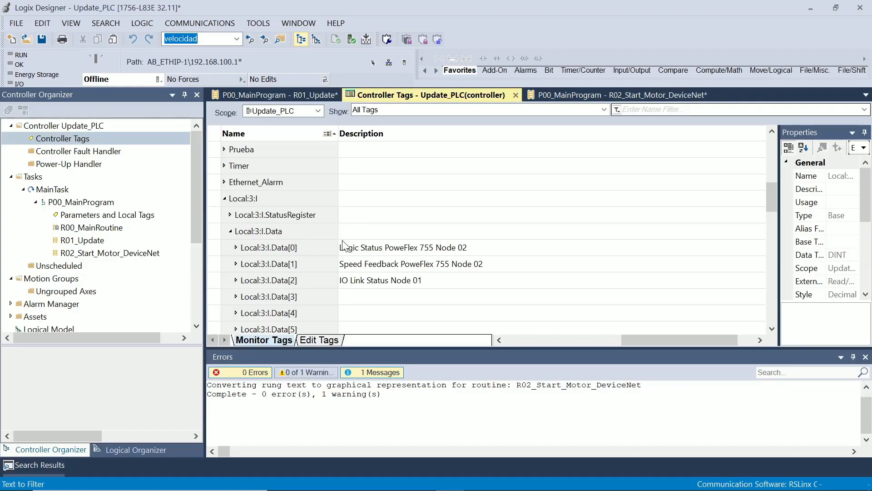
{"action": "double_click", "coordinate": [372, 297]}
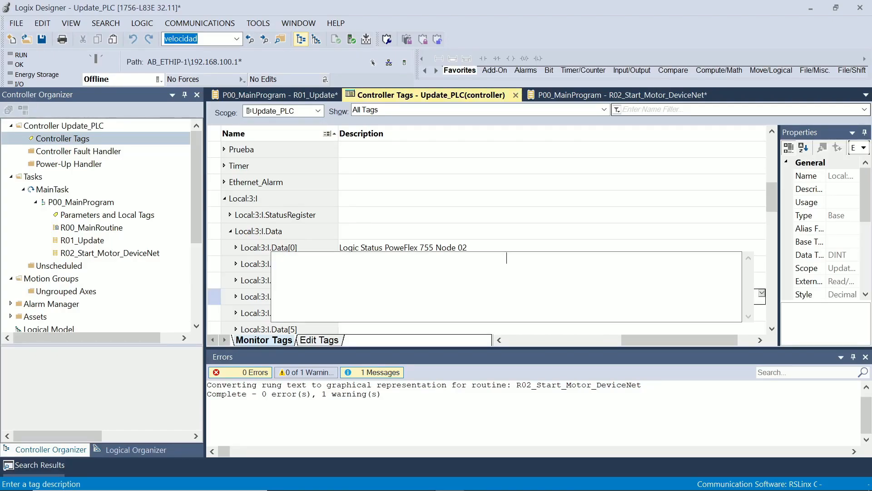
{"action": "key", "text": "alt+Tab"}
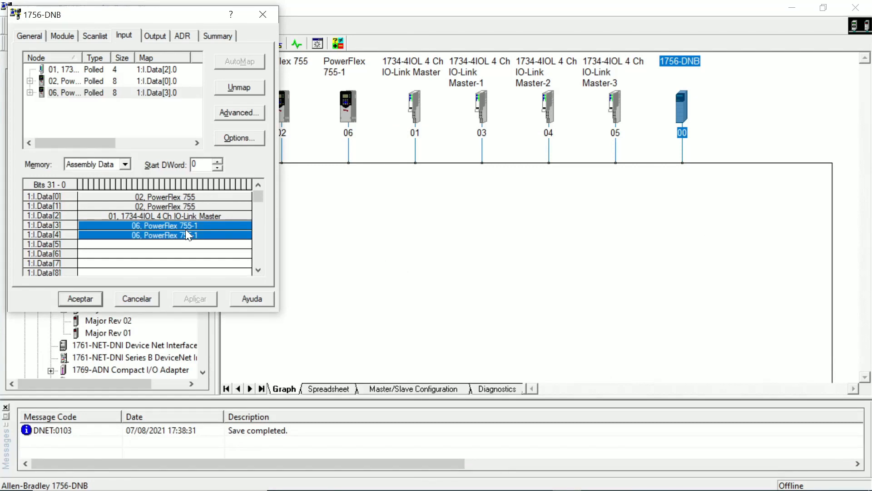
{"action": "key", "text": "alt+Tab"}
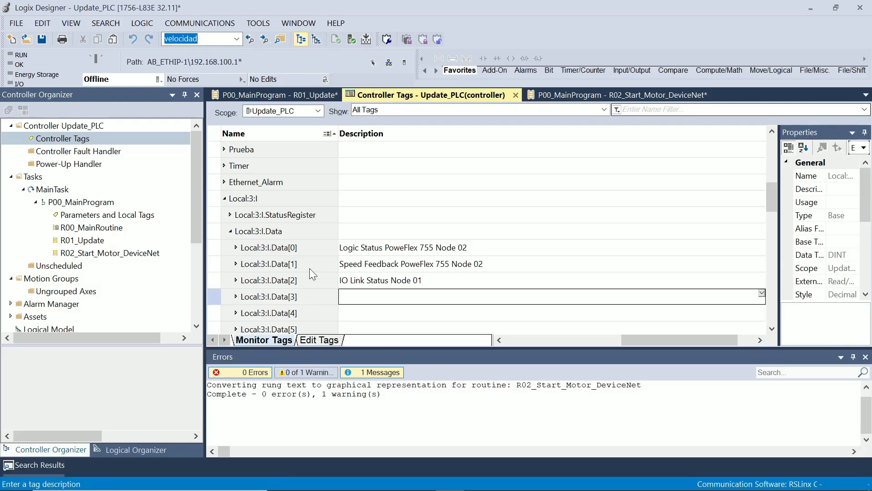
{"action": "key", "text": "alt+Tab"}
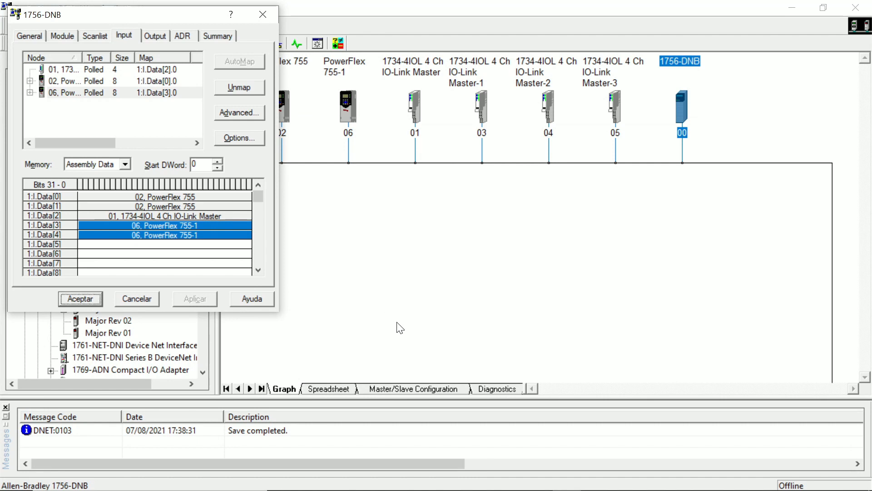
{"action": "key", "text": "alt+Tab"}
Close the 1756-DNB properties and view the default I/O data of the PowerFlex 755-1 drive at node 06
{"action": "left_click", "coordinate": [263, 14]}
{"action": "left_click", "coordinate": [282, 107]}
{"action": "left_click", "coordinate": [348, 104]}
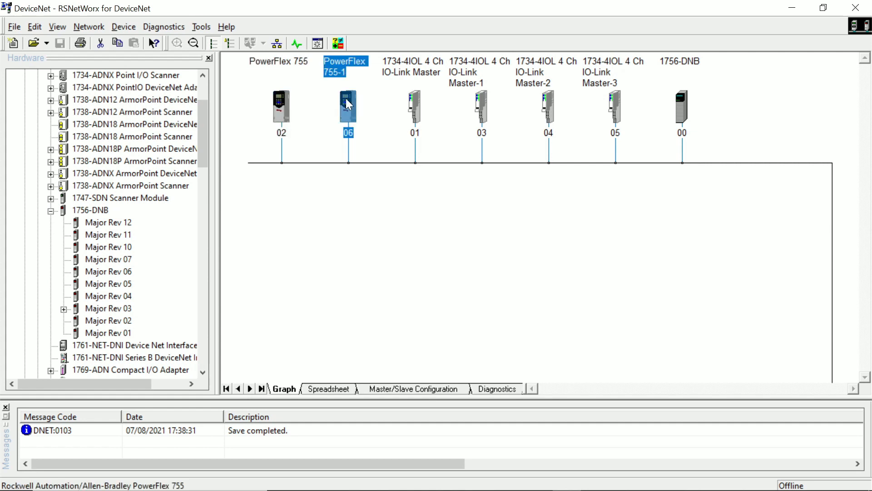
{"action": "double_click", "coordinate": [346, 101]}
{"action": "left_click", "coordinate": [106, 36]}
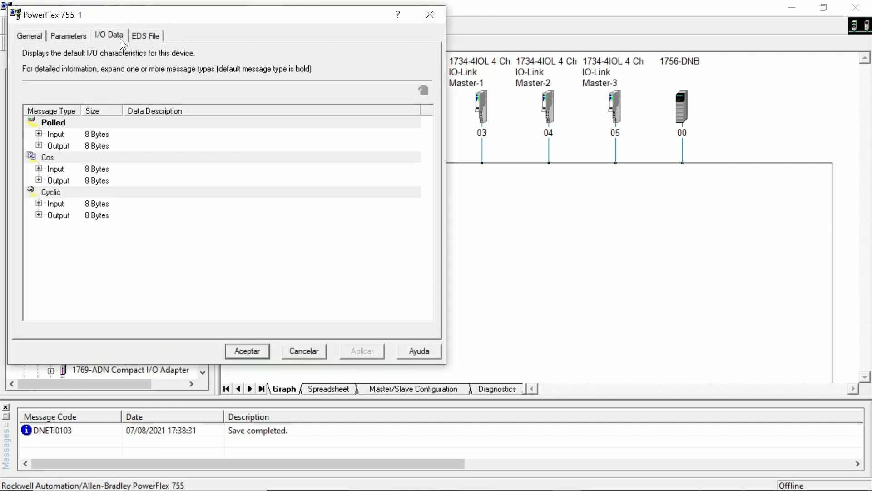
Expand the PowerFlex 755-1 drive's polled input data, highlight its Logic Status entry, and close the device properties
{"action": "left_click", "coordinate": [39, 134]}
{"action": "left_click", "coordinate": [169, 144]}
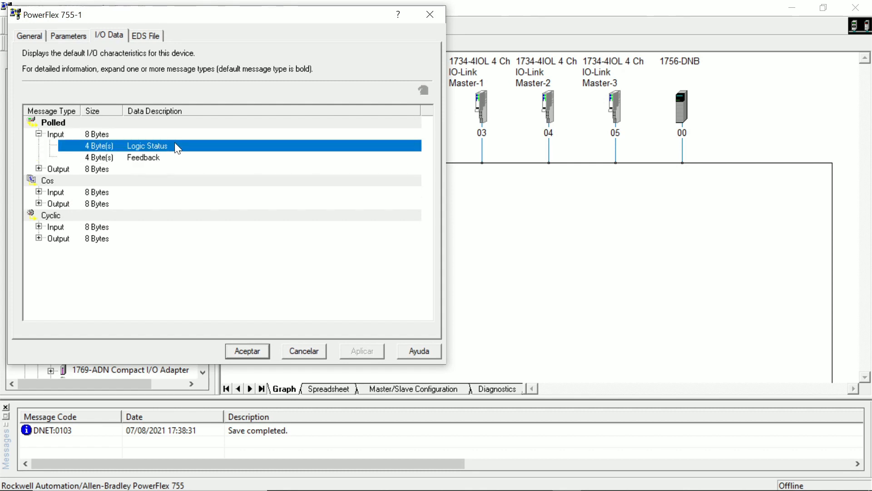
{"action": "left_click", "coordinate": [444, 12]}
Switch to Chrome and examine the Logic Status Word table in the PowerFlex 20-750-DNET DeviceNet Option Module User Manual
{"action": "key", "text": "alt+Tab"}
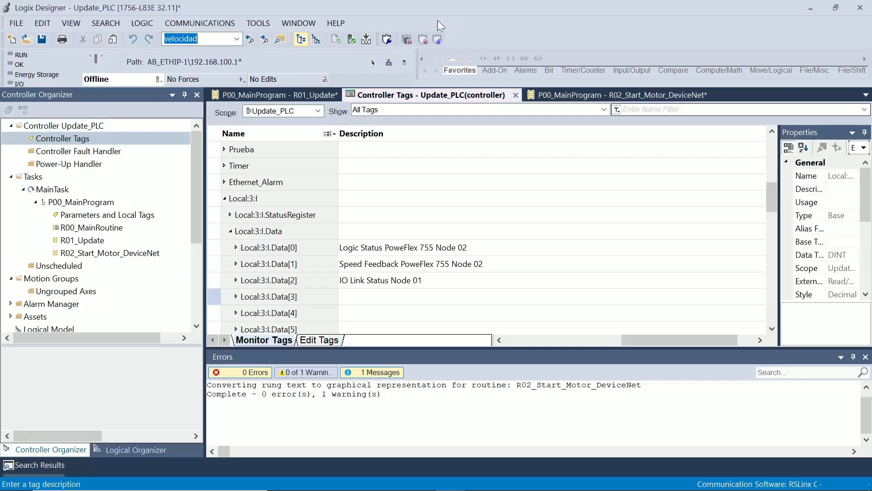
{"action": "key", "text": "alt+Tab"}
{"action": "key", "text": "alt+Tab"}
{"action": "key", "text": "alt+Tab"}
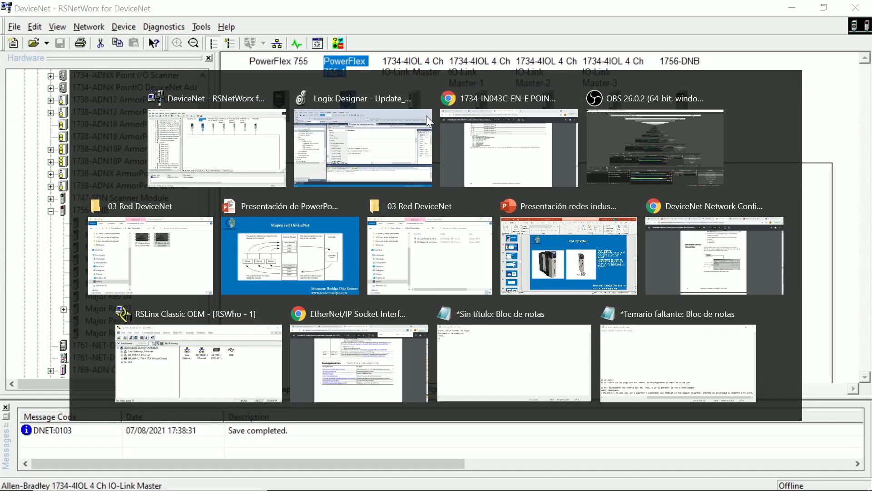
{"action": "left_click", "coordinate": [144, 8]}
{"action": "scroll", "coordinate": [395, 250], "scroll_direction": "up", "scroll_amount": 15}
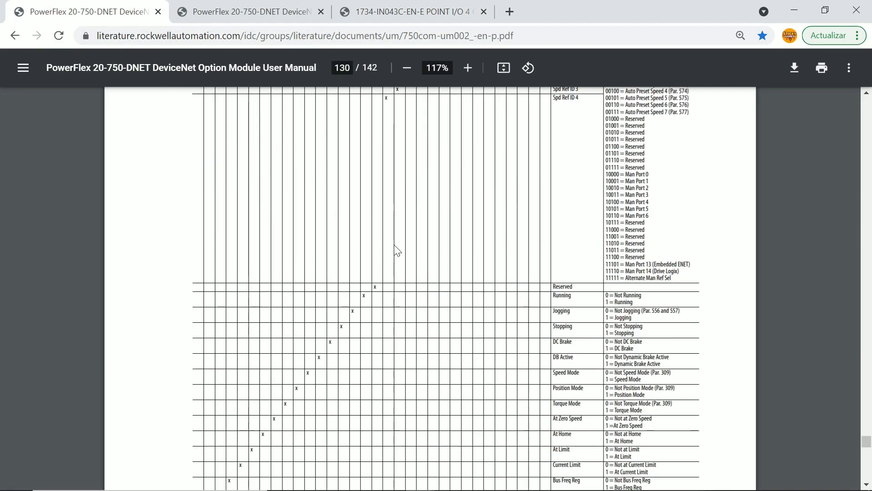
{"action": "scroll", "coordinate": [321, 297], "scroll_direction": "up", "scroll_amount": 8}
{"action": "scroll", "coordinate": [321, 296], "scroll_direction": "down", "scroll_amount": 12}
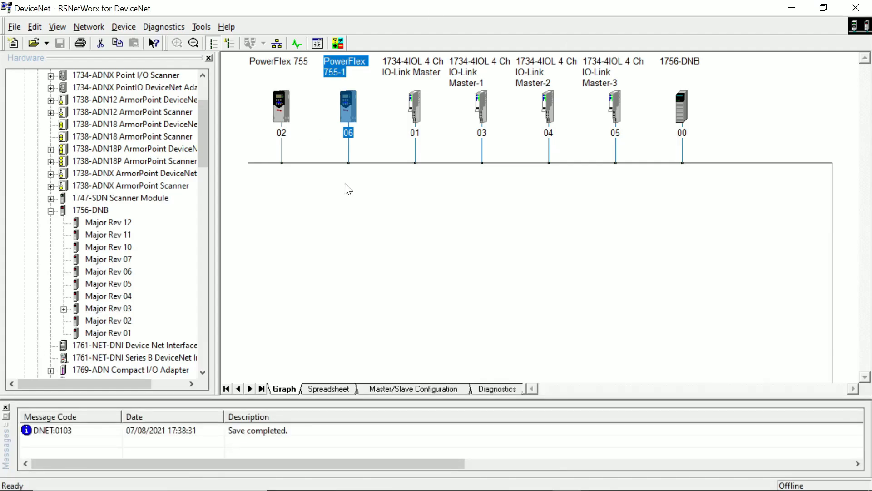
Return to RSNetWorx for DeviceNet and examine the commands for downloading to and uploading from the entire network
{"action": "left_click", "coordinate": [349, 188]}
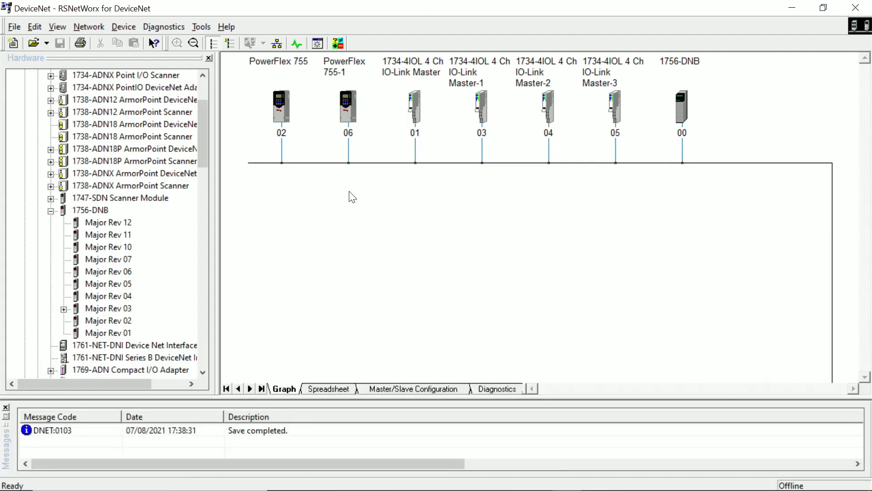
{"action": "left_click", "coordinate": [281, 118]}
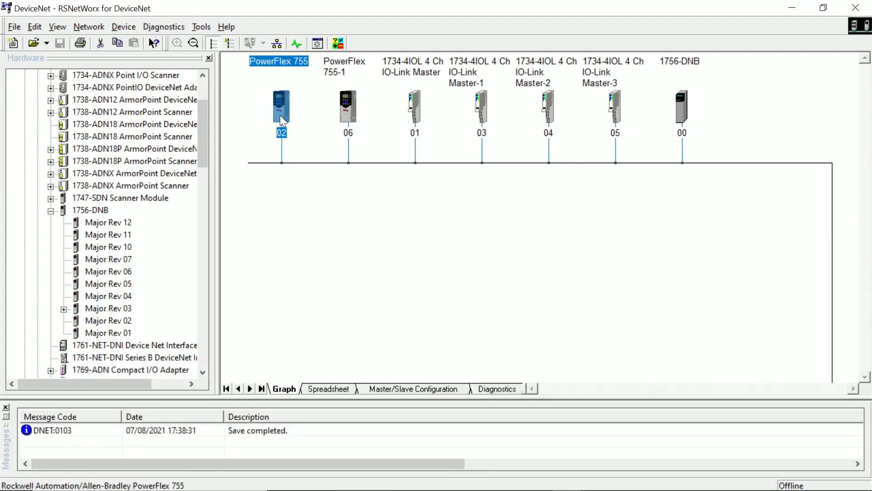
{"action": "left_click", "coordinate": [93, 26]}
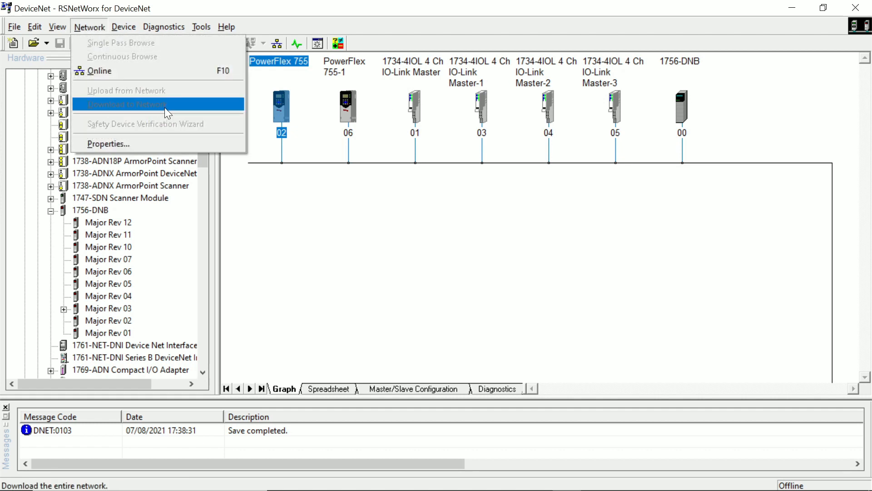
{"action": "left_click", "coordinate": [391, 169]}
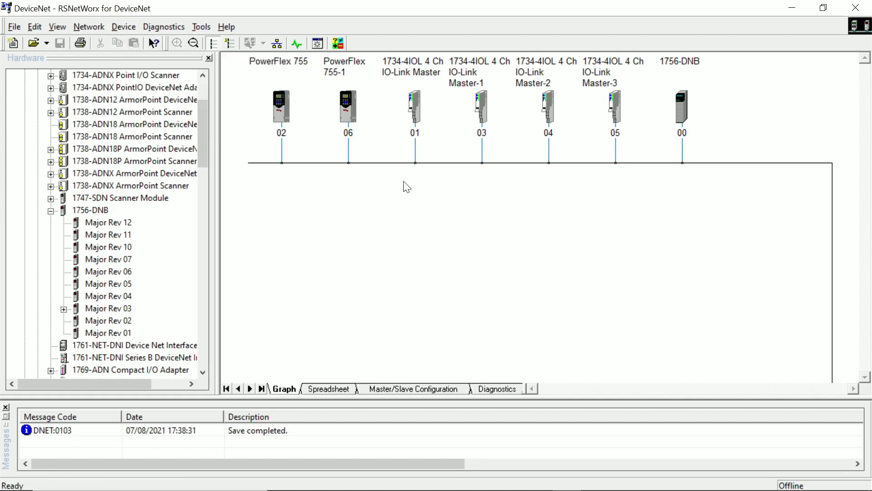
{"action": "left_click", "coordinate": [104, 27]}
{"action": "left_click", "coordinate": [224, 205]}
{"action": "scroll", "coordinate": [179, 168], "scroll_direction": "up", "scroll_amount": 3}
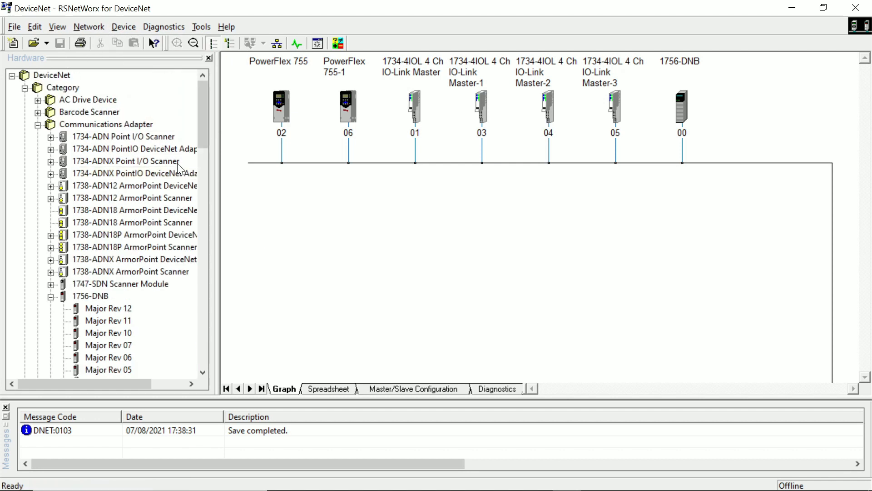
{"action": "left_click", "coordinate": [135, 22]}
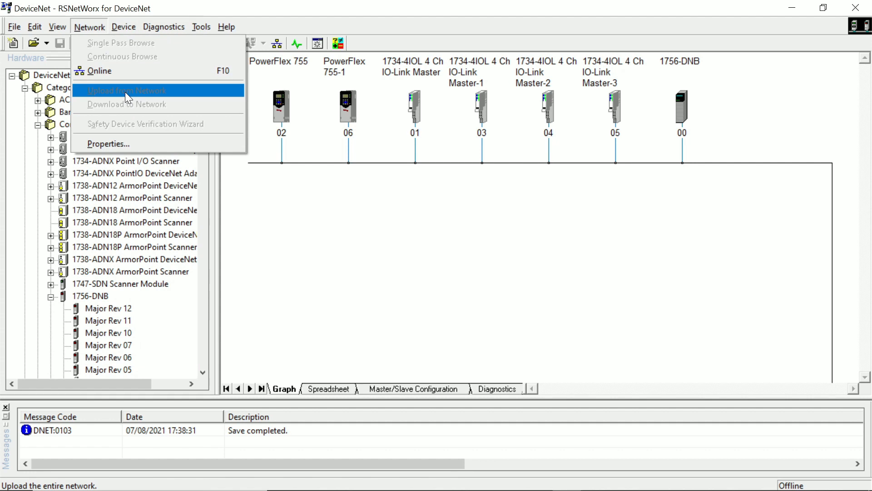
{"action": "left_click", "coordinate": [368, 210]}
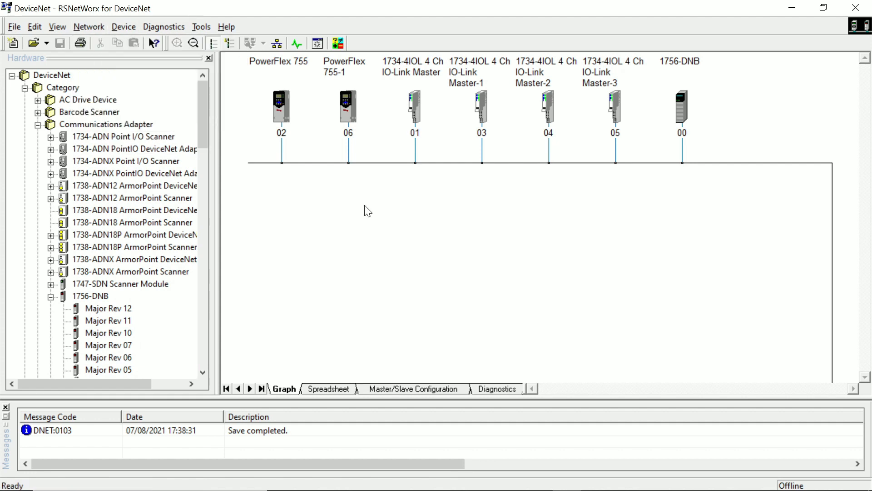